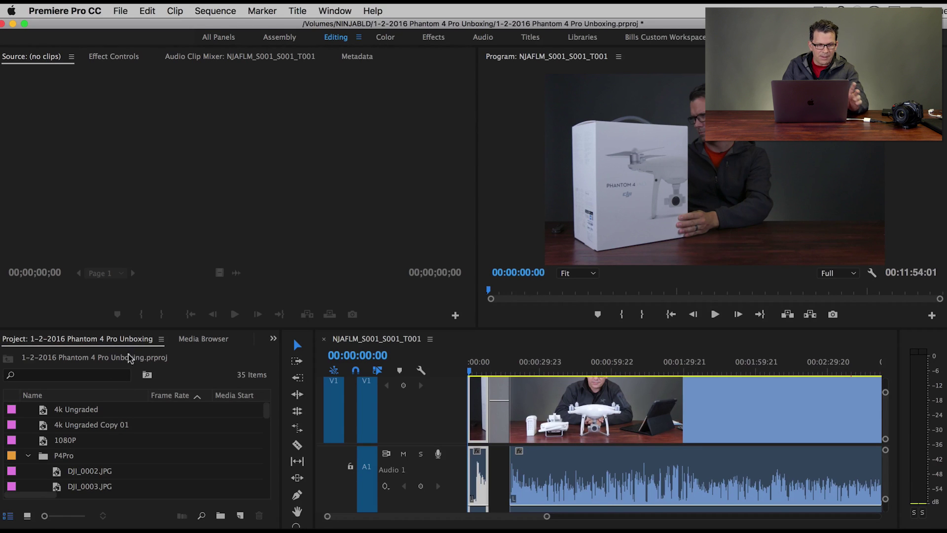
Step: Dock the Project panel as a full-height column along the side of the workspace, and maximize it to fill the window
click(118, 341)
drag(119, 340, 2, 280)
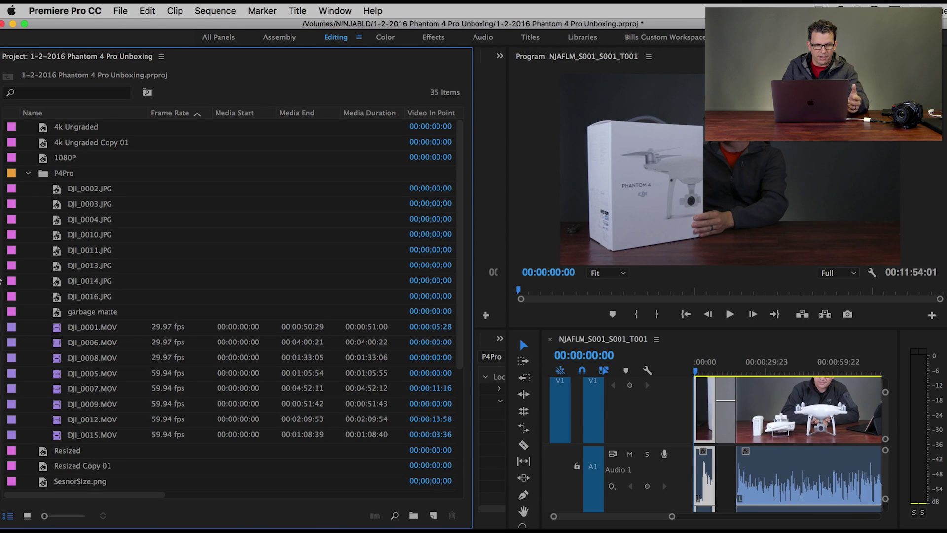
click(178, 190)
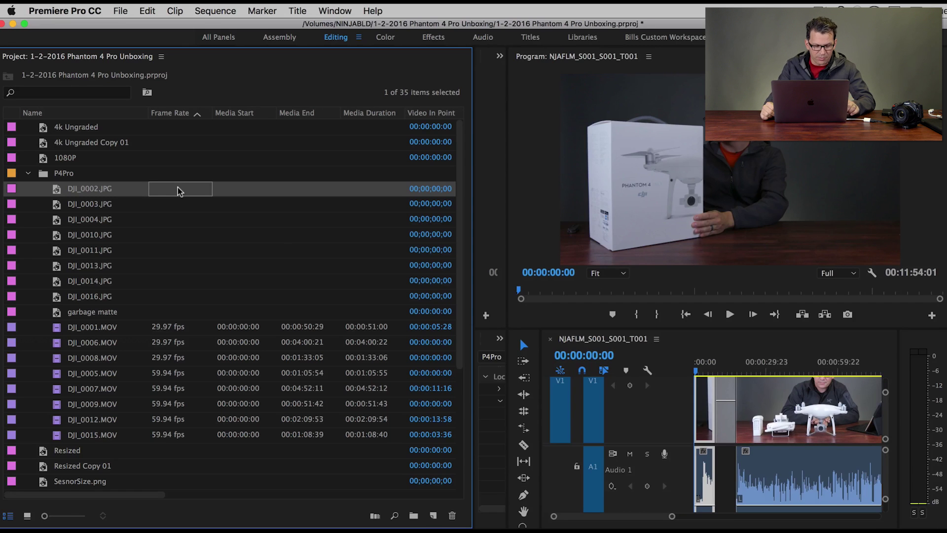
key(grave)
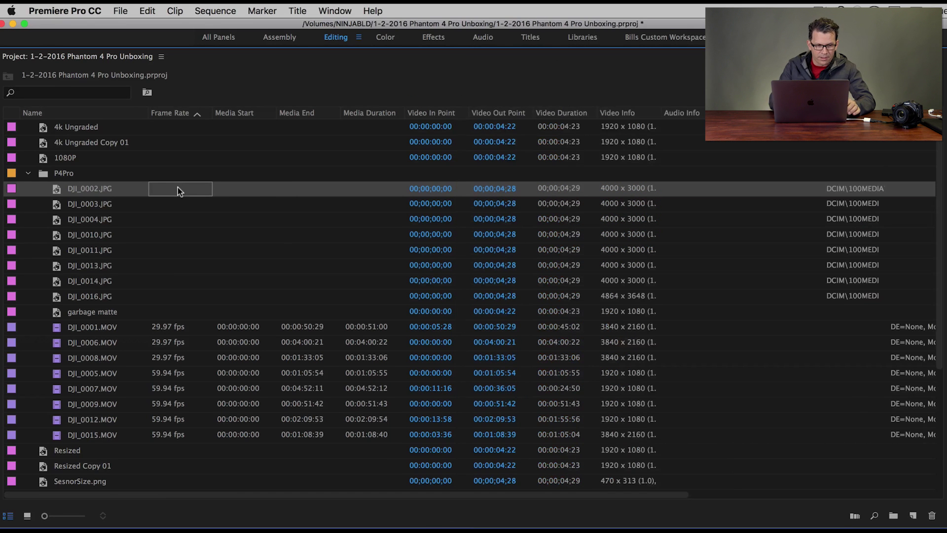
Step: Collapse the P4Pro bin and widen the Video Info column so its full text fits
click(29, 174)
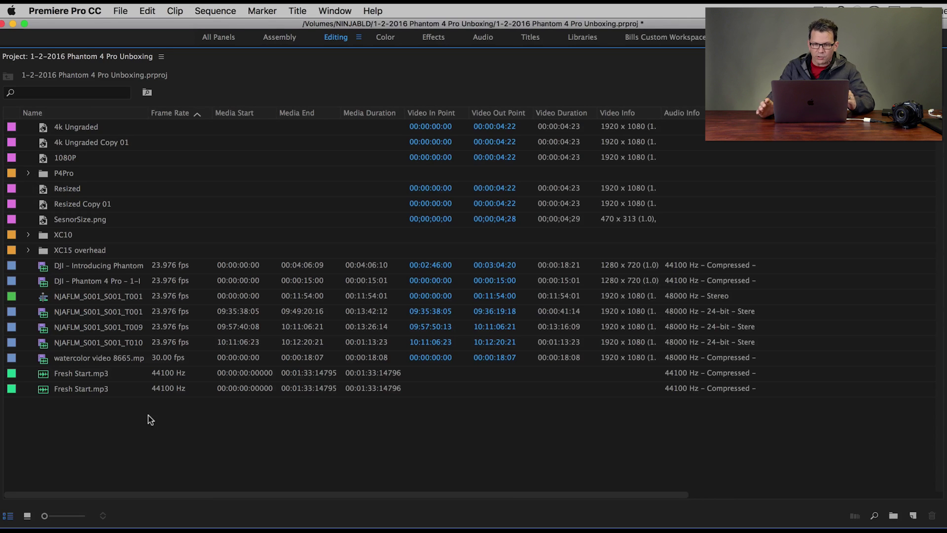
scroll(175, 339, right, 2)
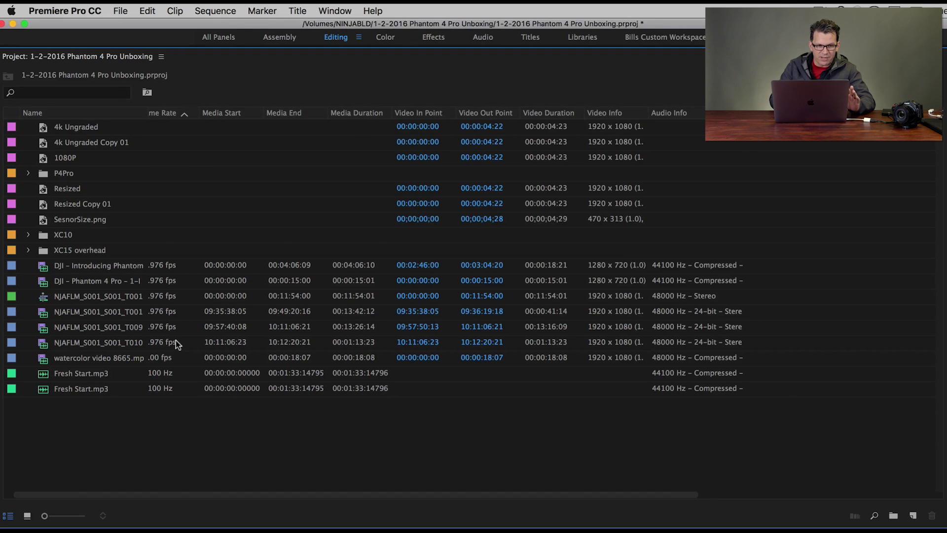
scroll(176, 339, left, 2)
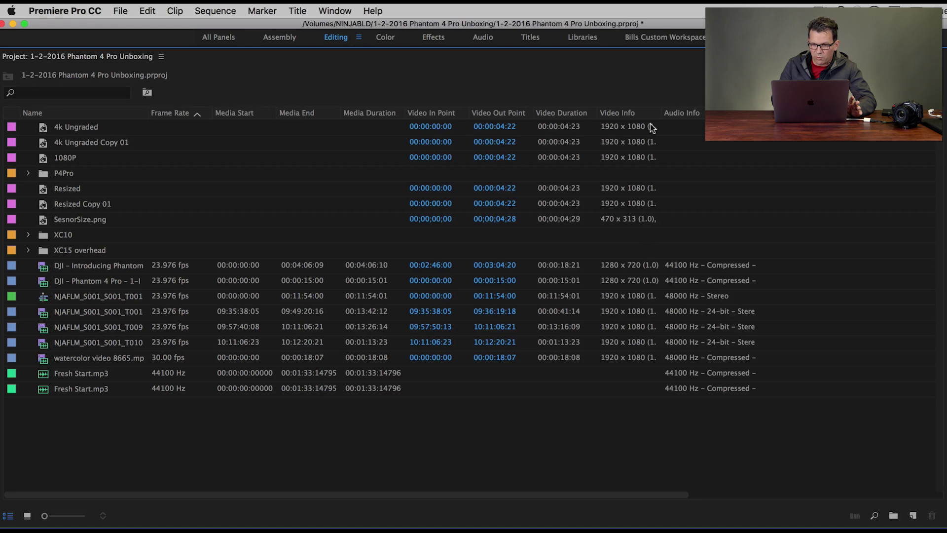
drag(667, 113, 734, 112)
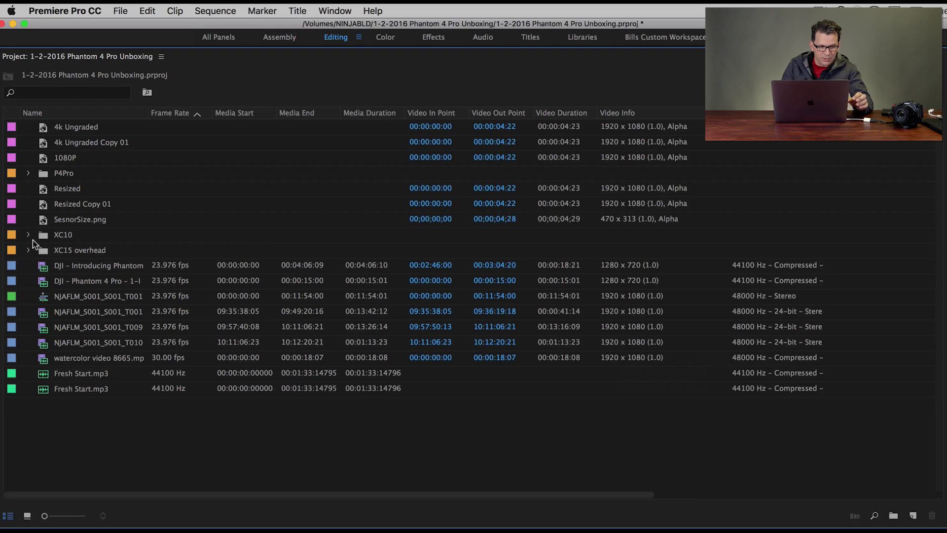
Step: Examine the contents of the P4Pro bin, the loose watercolor clip and the existing camera bins
click(28, 173)
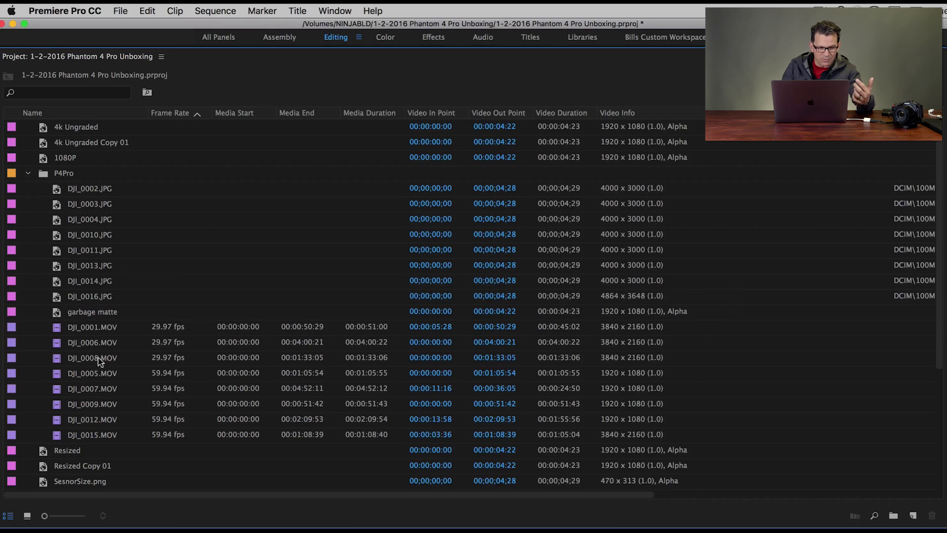
click(29, 173)
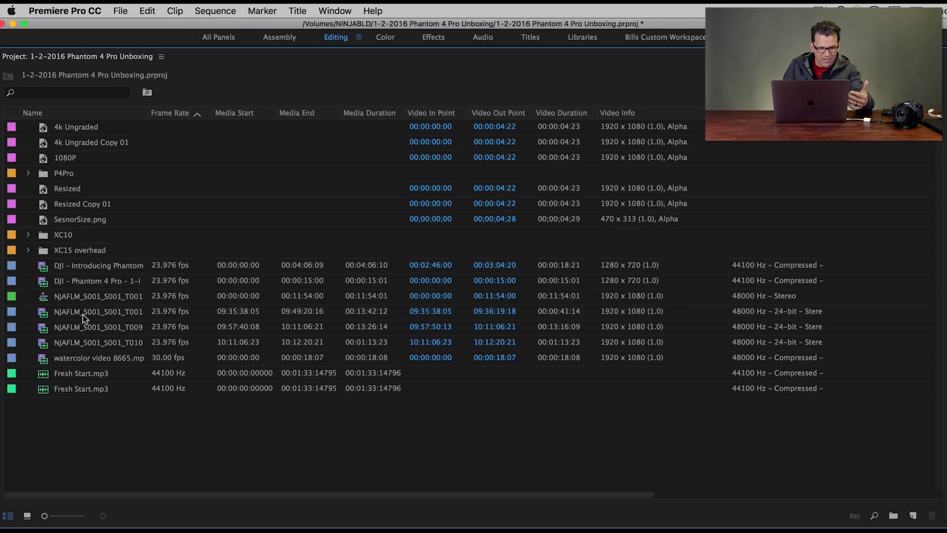
click(120, 360)
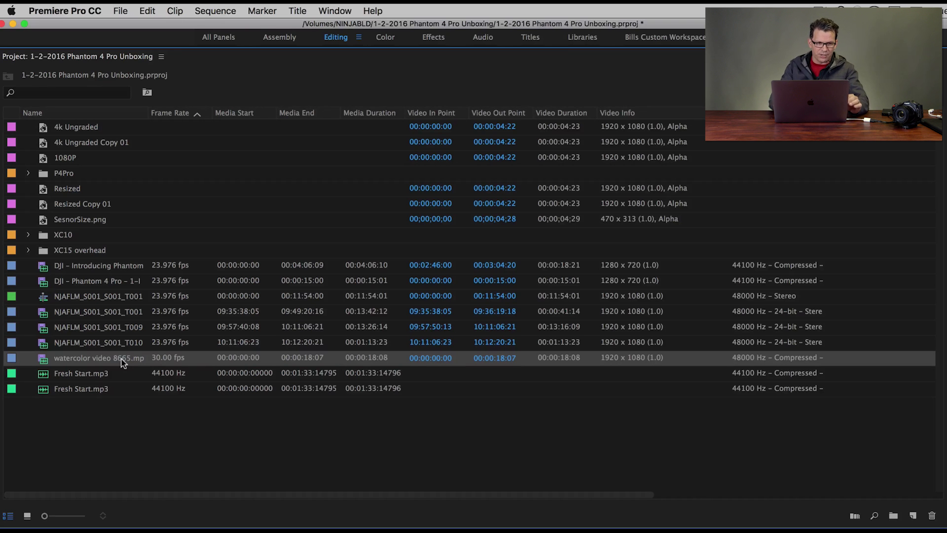
click(46, 173)
click(59, 232)
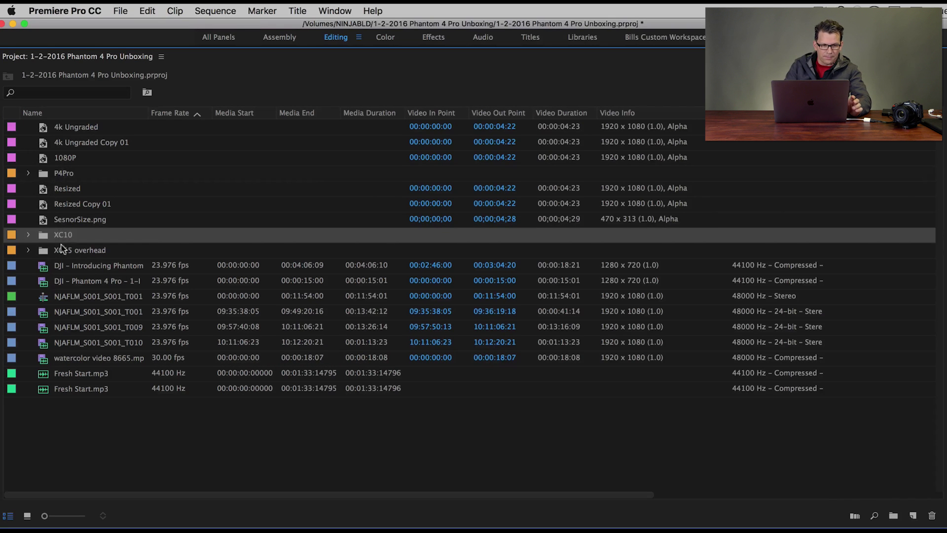
click(59, 250)
click(57, 176)
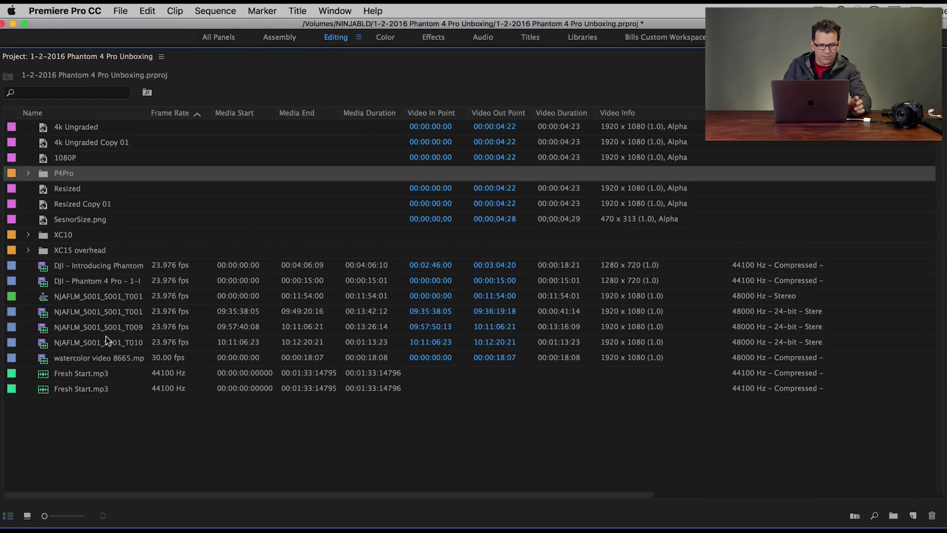
Step: Create a new bin at the project's root level and name it Main Camera Footage
click(90, 432)
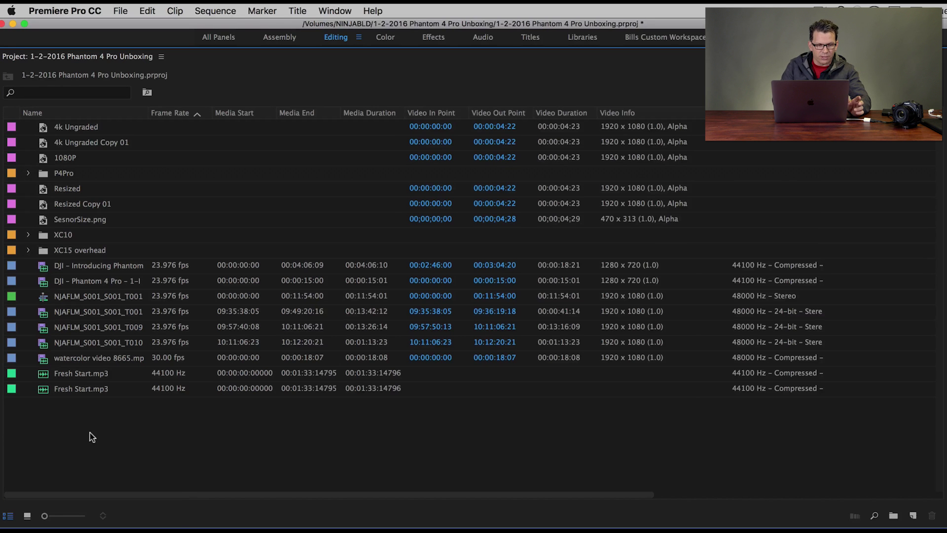
right_click(90, 433)
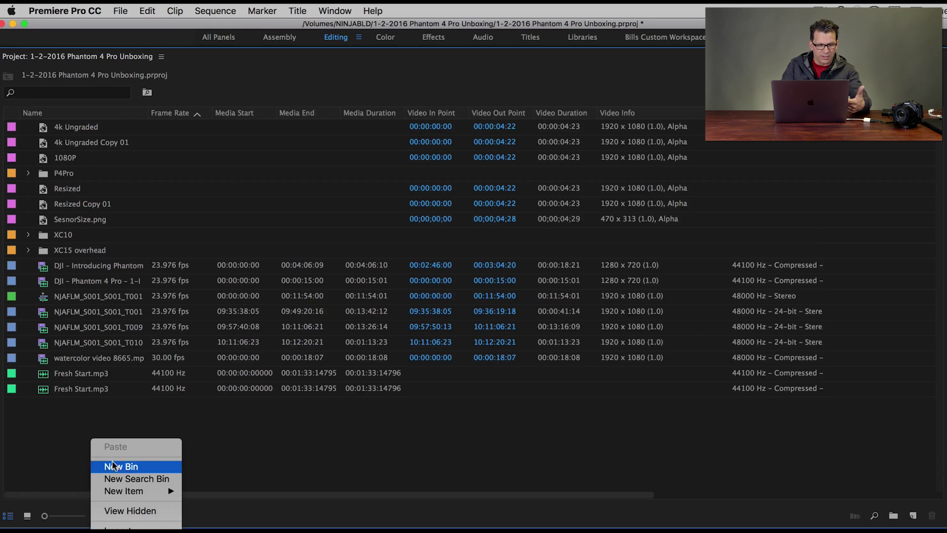
mouse_move(134, 492)
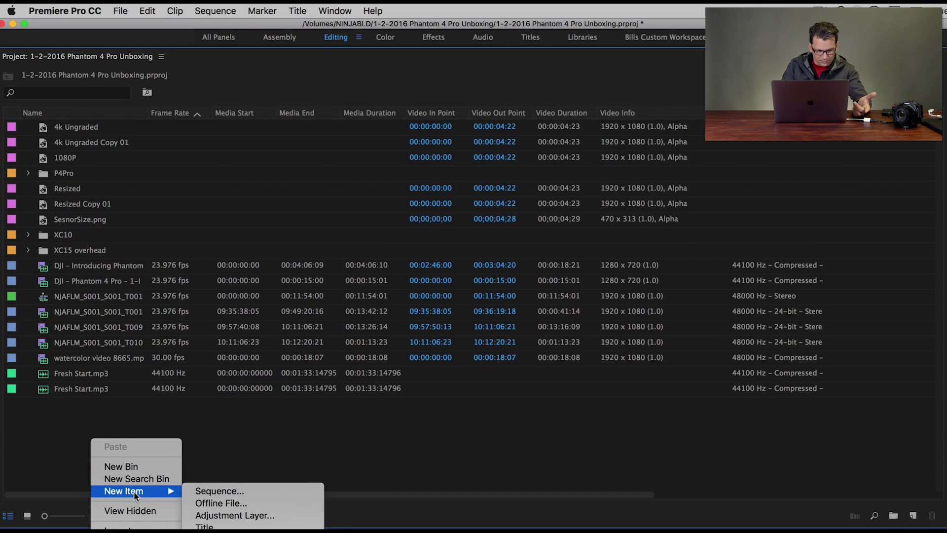
click(135, 465)
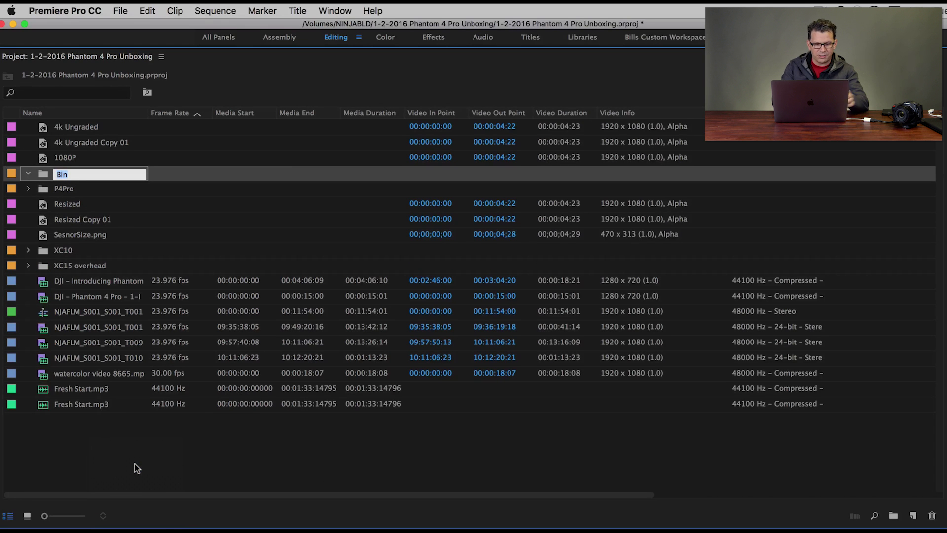
text(Main C)
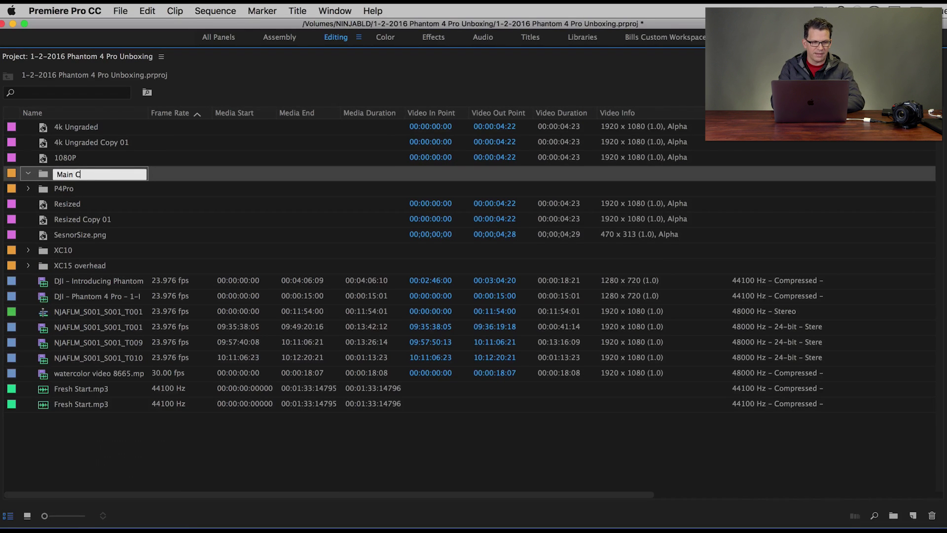
text(amera Footage)
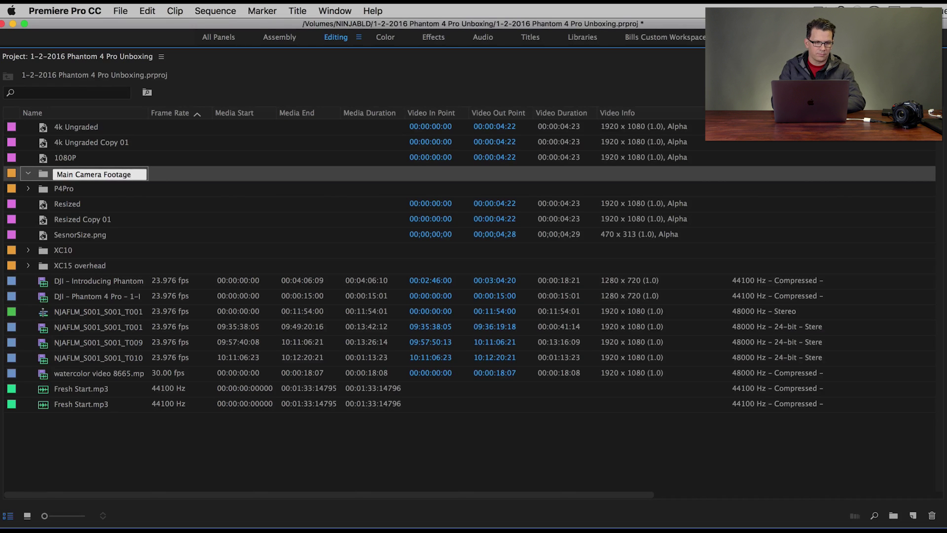
key(Tab)
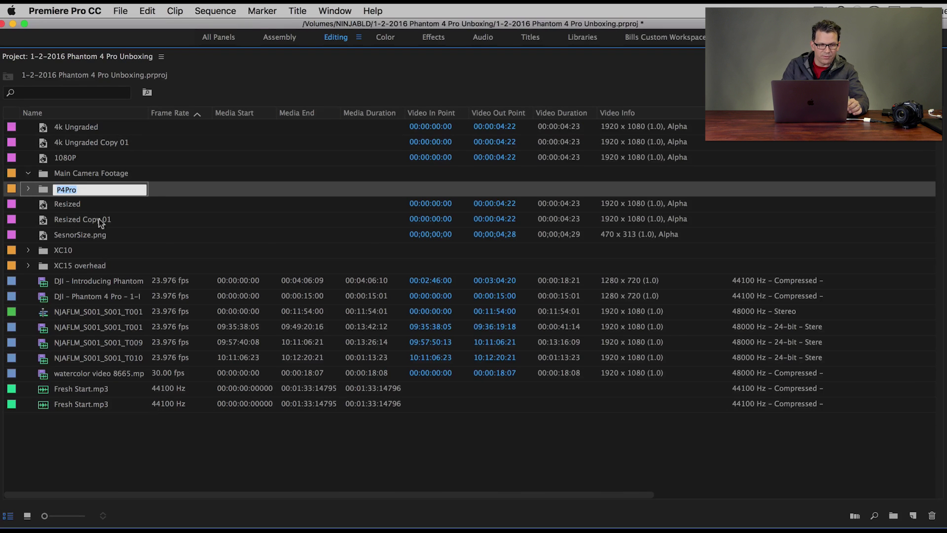
Step: Move the NJAFLM_S001_S001 sequence and its three camera clips into the Main Camera Footage bin
click(92, 174)
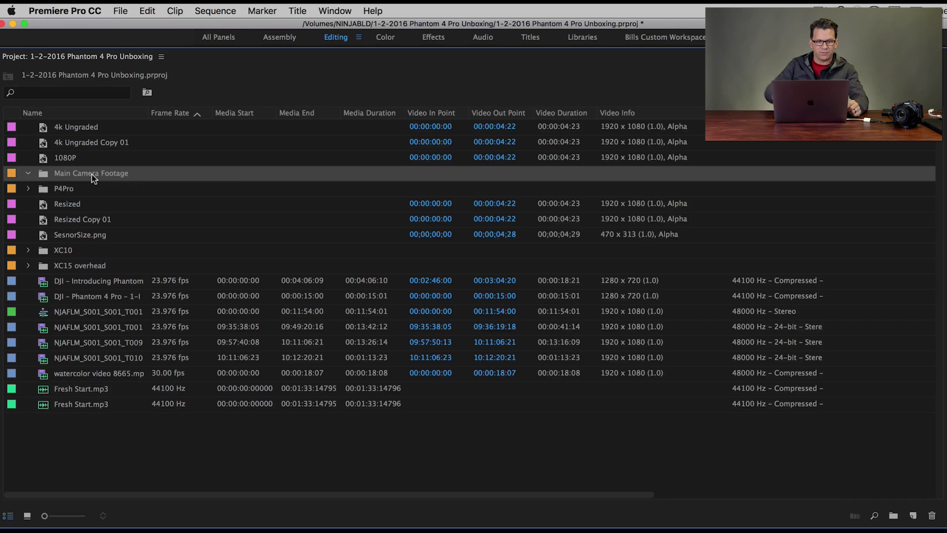
click(67, 311)
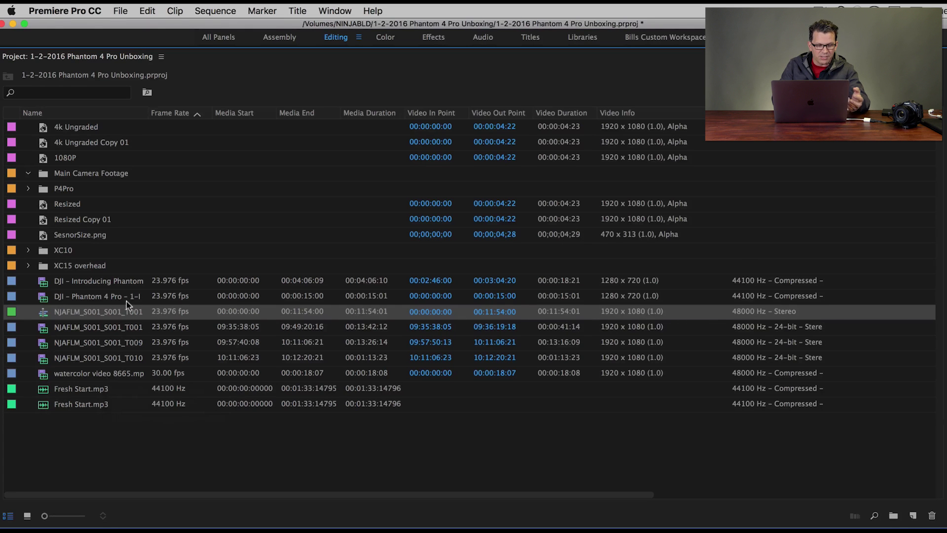
shift+click(113, 360)
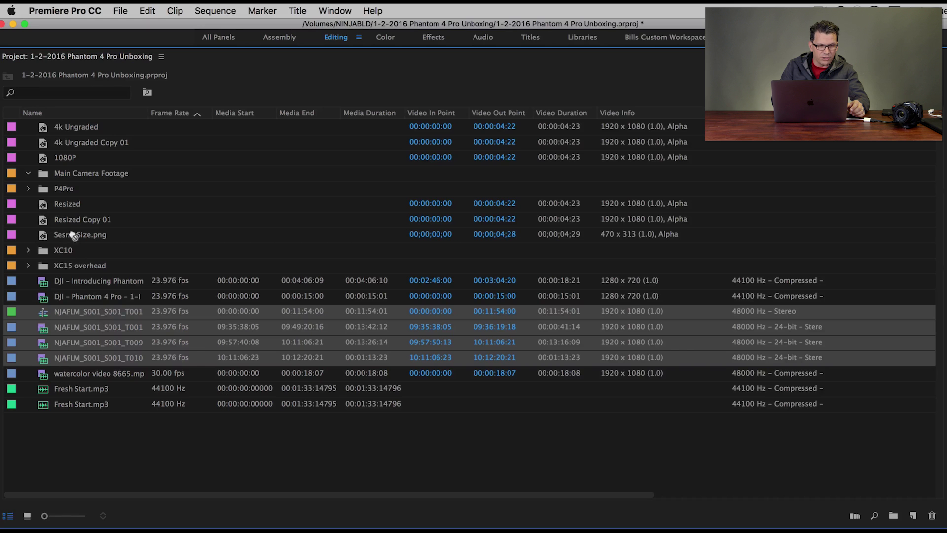
drag(57, 172, 58, 174)
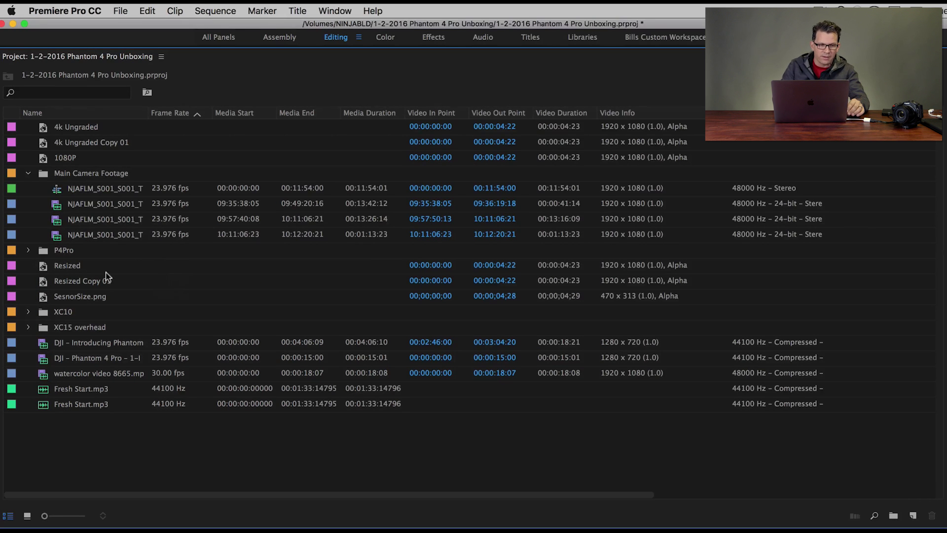
Step: Look through the clips and photos in the P4Pro bin, leaving the bin collapsed
click(28, 250)
click(29, 250)
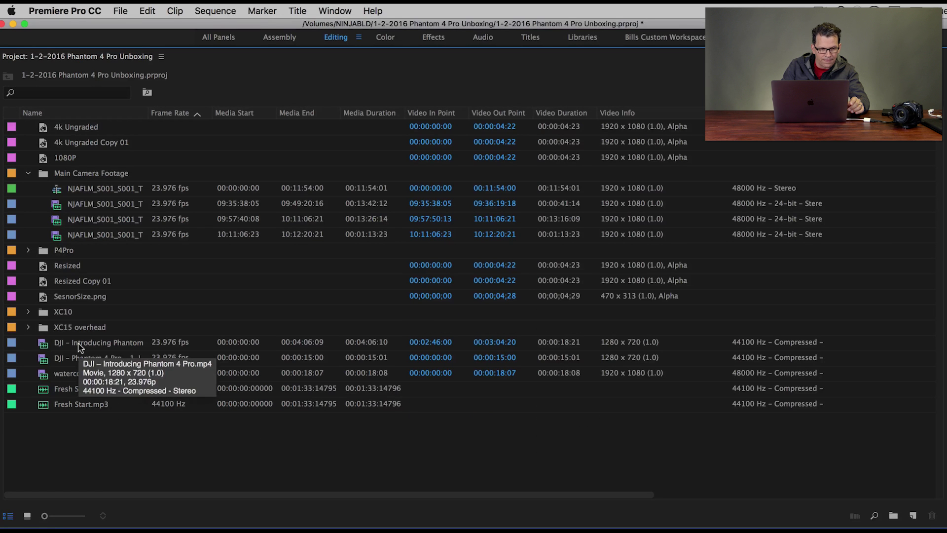
click(28, 250)
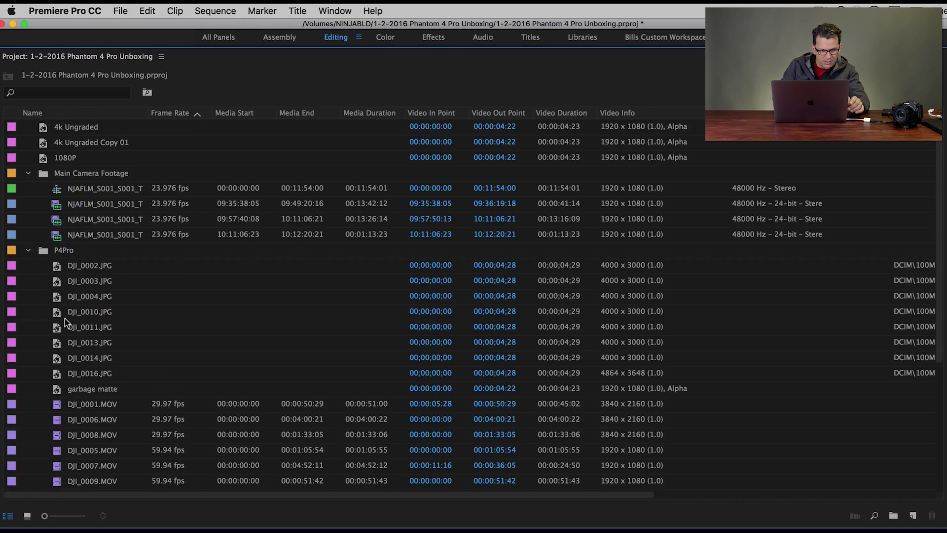
scroll(64, 318, down, 5)
scroll(64, 318, up, 5)
click(28, 250)
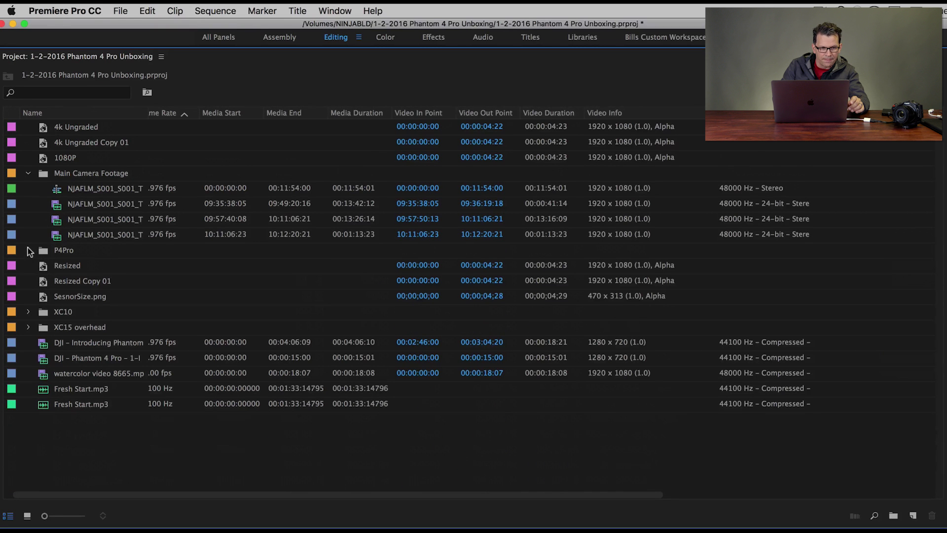
Step: Create a new bin at the project's root level and name it Titles
right_click(78, 465)
click(109, 495)
text(Tit)
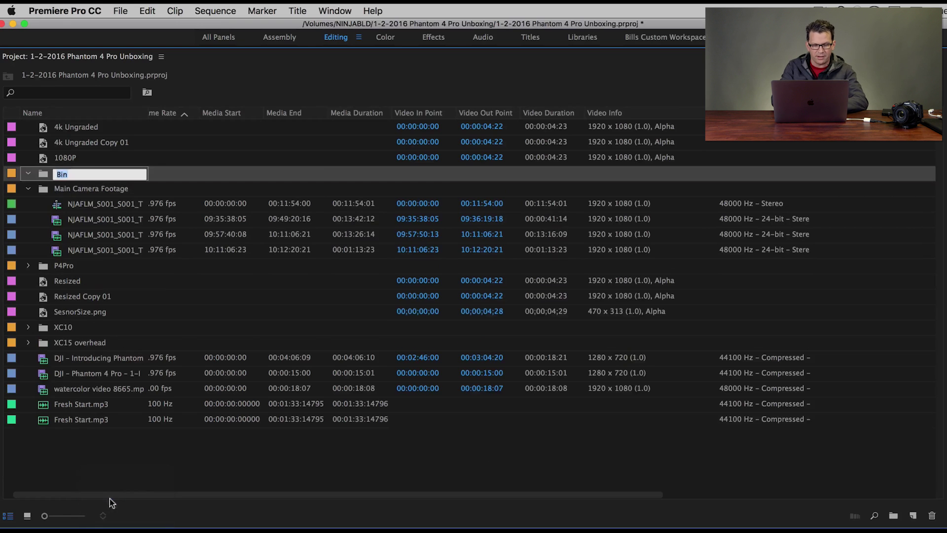
text(les)
key(Tab)
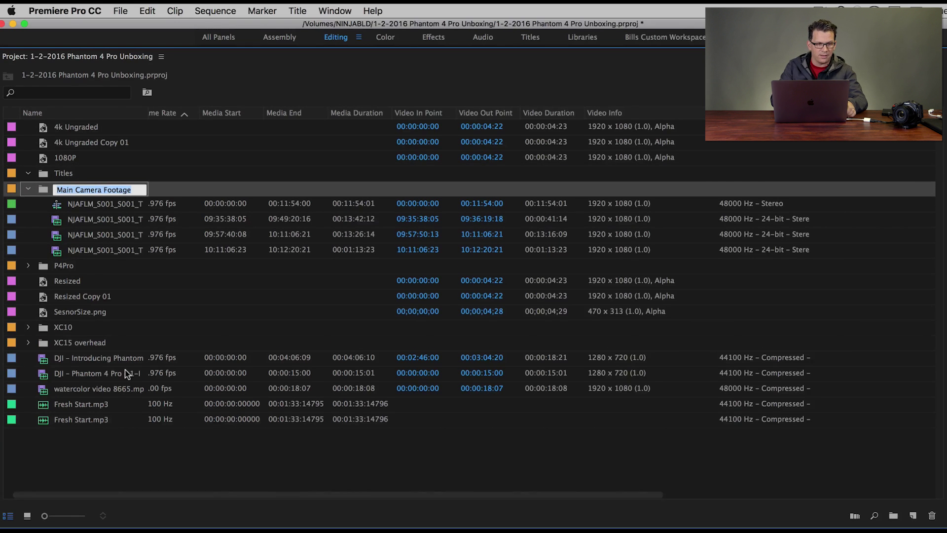
Step: Move 4k Ungraded, 4k Ungraded Copy 01 and 1080P into the Titles bin
click(62, 129)
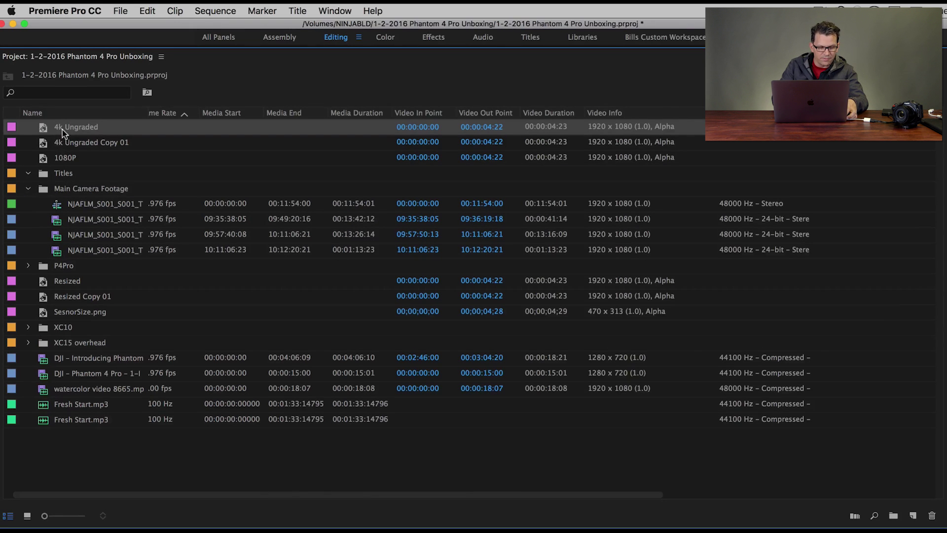
shift+click(62, 157)
drag(64, 156, 64, 173)
Step: Move Resized, Resized Copy 01 and SesnorSize.png into the Titles bin, and collapse the Titles and Main Camera Footage bins
click(58, 277)
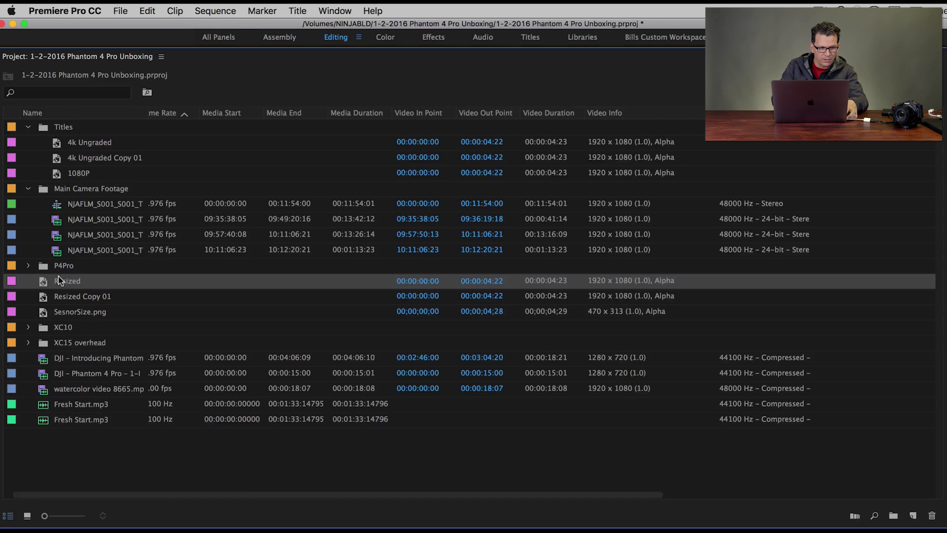
shift+click(65, 308)
drag(66, 279, 70, 155)
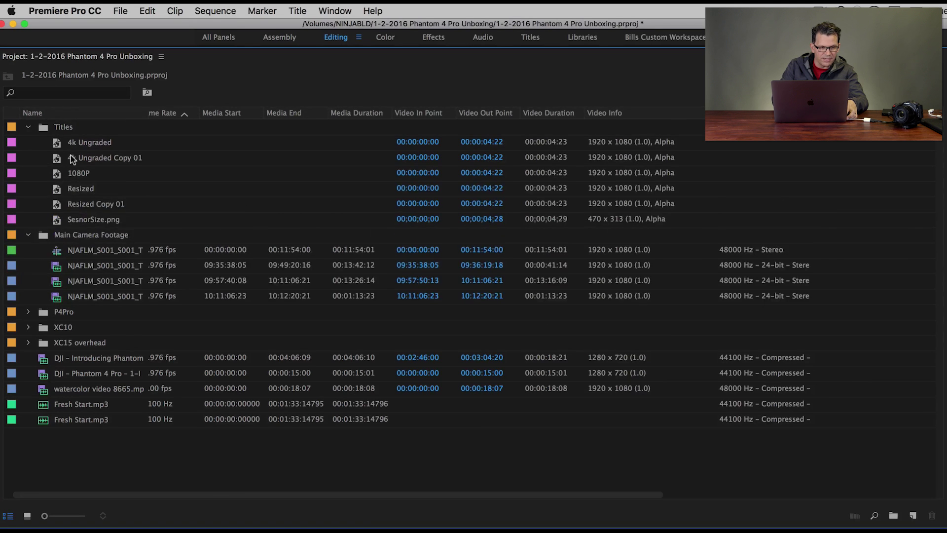
click(28, 127)
click(27, 142)
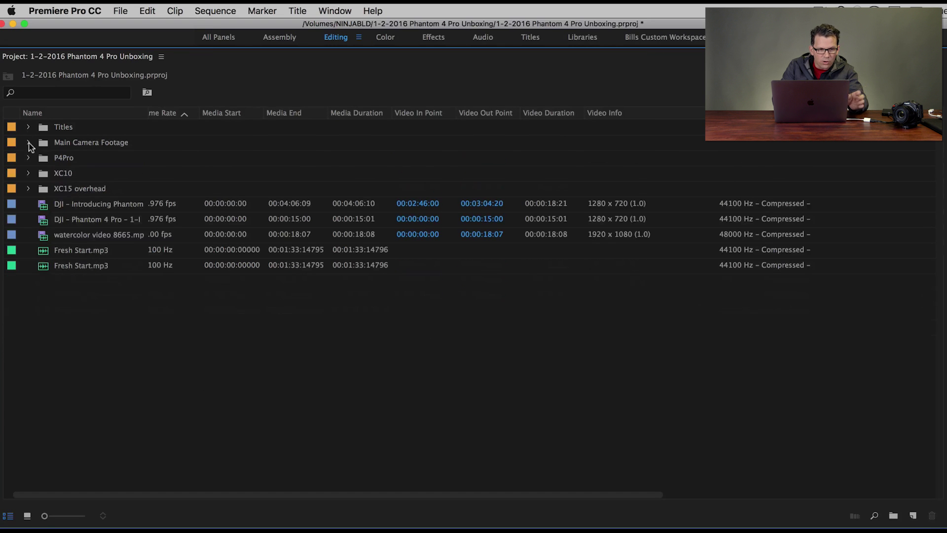
Step: Create a new bin at the project's root level and name it Audio
right_click(70, 297)
click(101, 332)
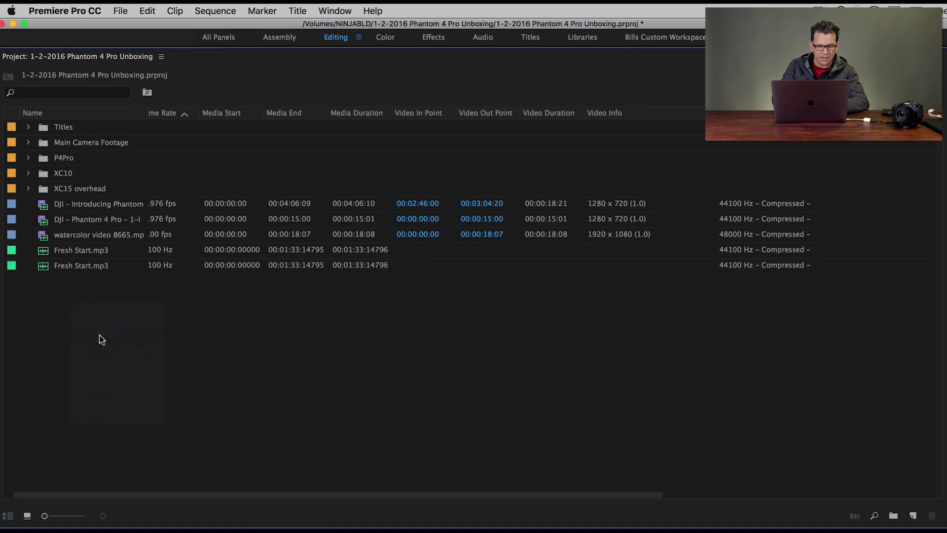
text(Audio)
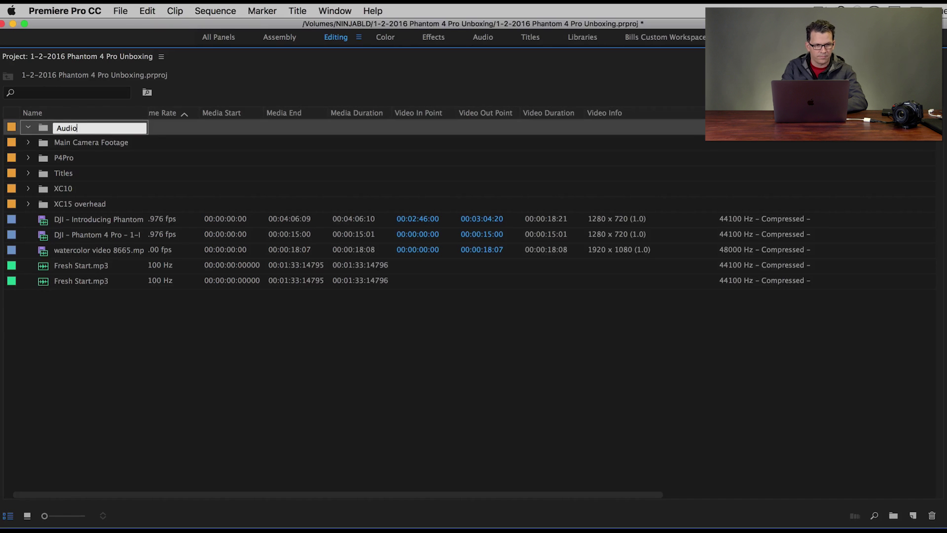
key(Tab)
Step: Move both Fresh Start.mp3 files into the Audio bin
click(94, 266)
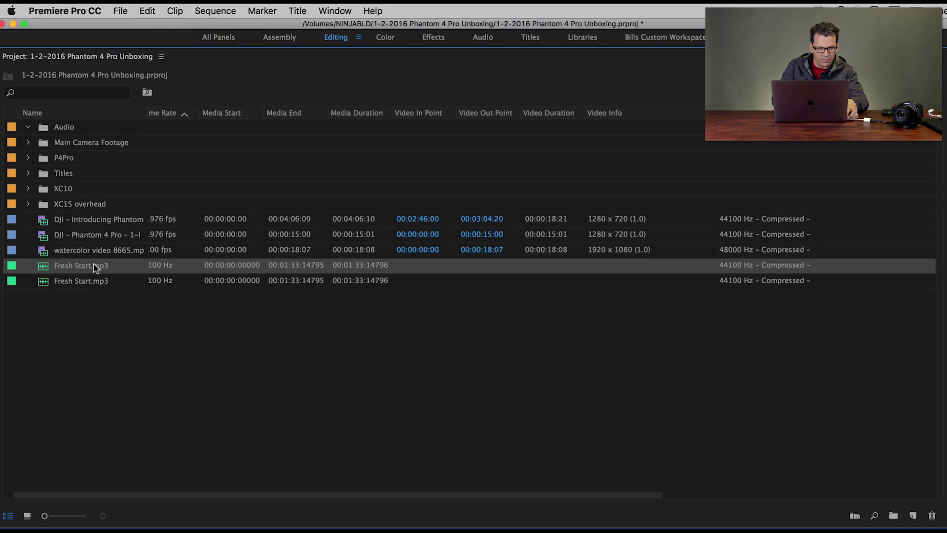
shift+click(93, 280)
drag(91, 269, 66, 127)
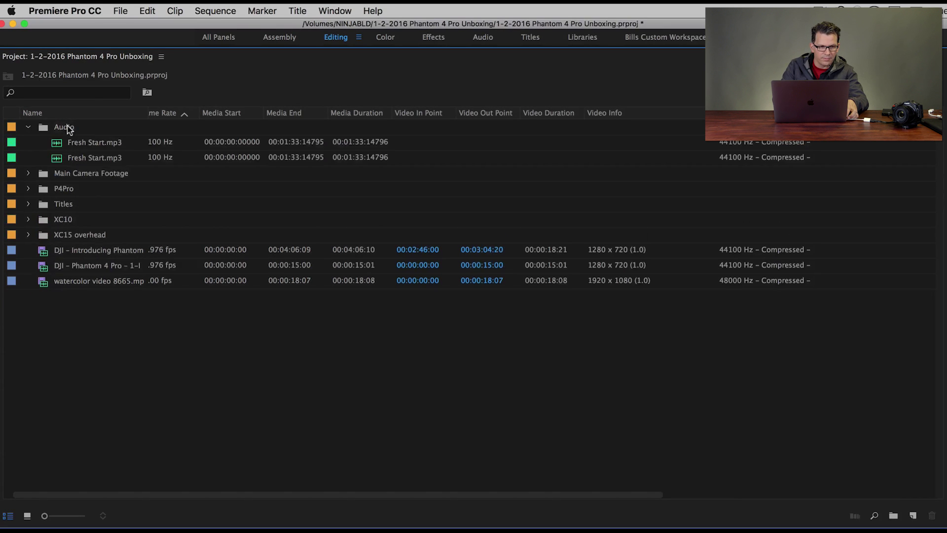
Step: Create a new bin at the project's root level and name it External B-roll
right_click(77, 318)
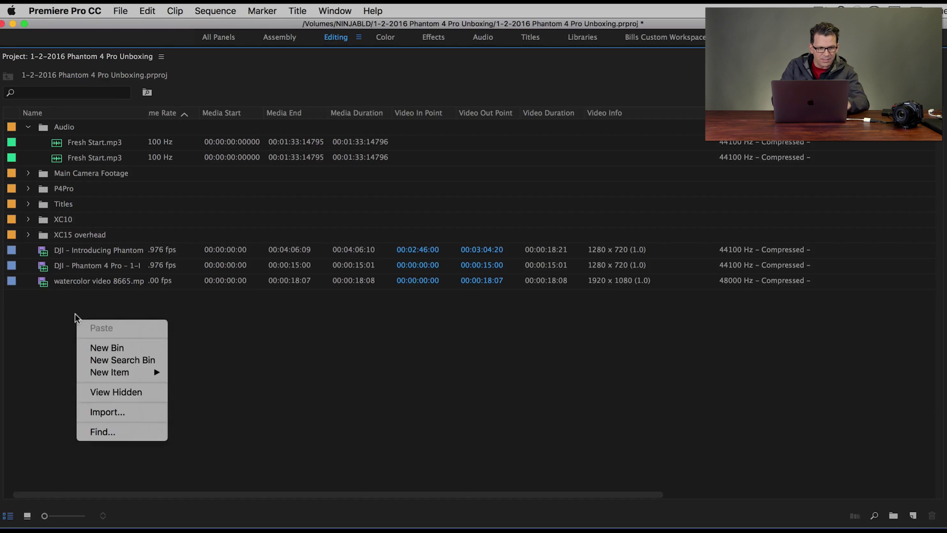
click(104, 348)
text(External B-roll)
key(Tab)
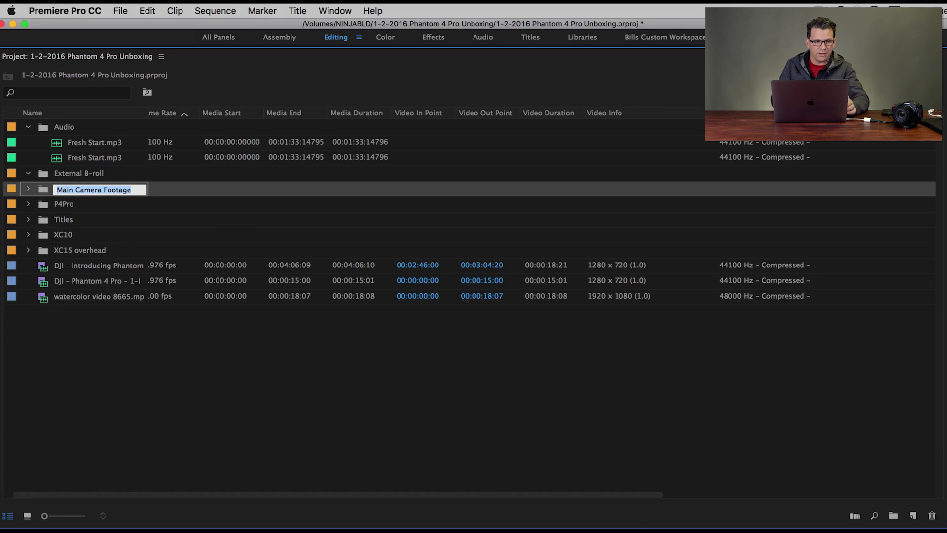
click(137, 432)
Step: Move the two DJI clips, DJI - Introducing Phantom and DJI - Phantom 4 Pro, into the External B-roll bin
click(80, 267)
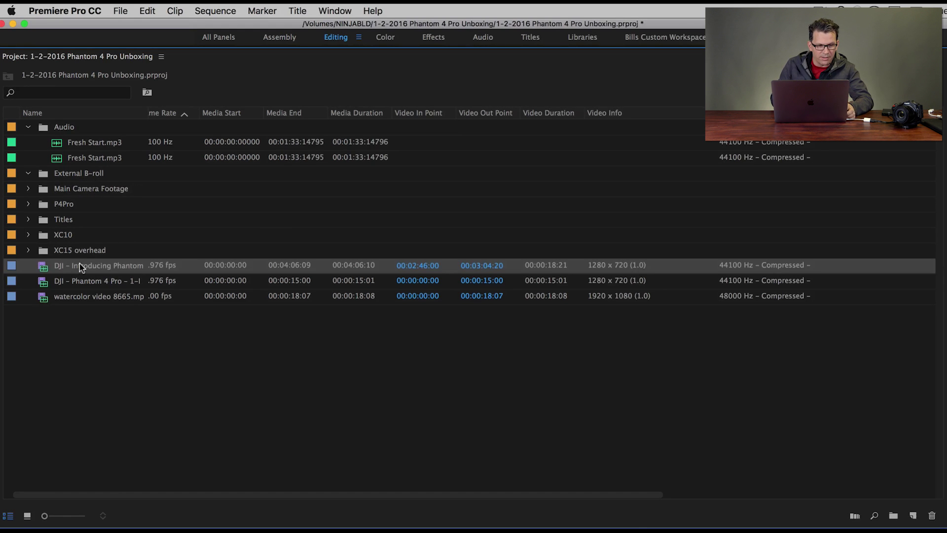
shift+click(78, 280)
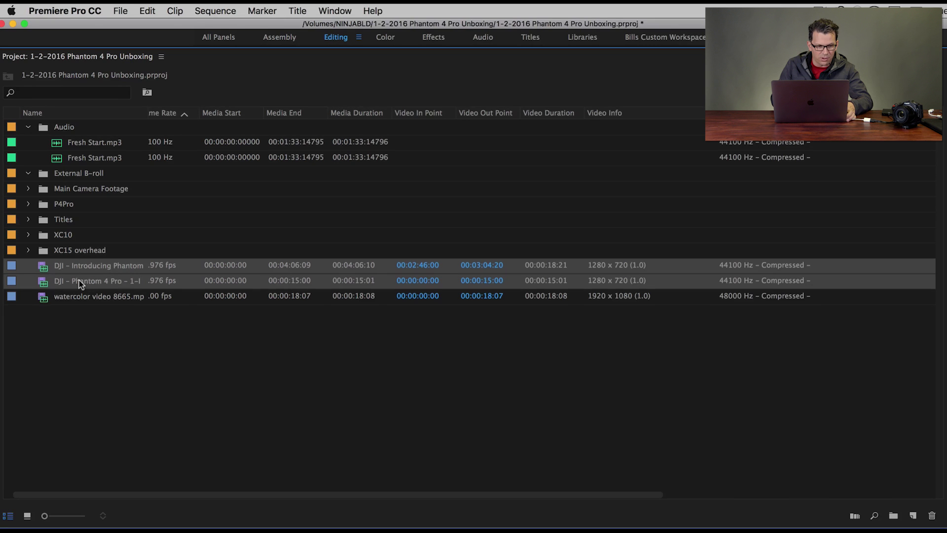
drag(45, 264, 82, 182)
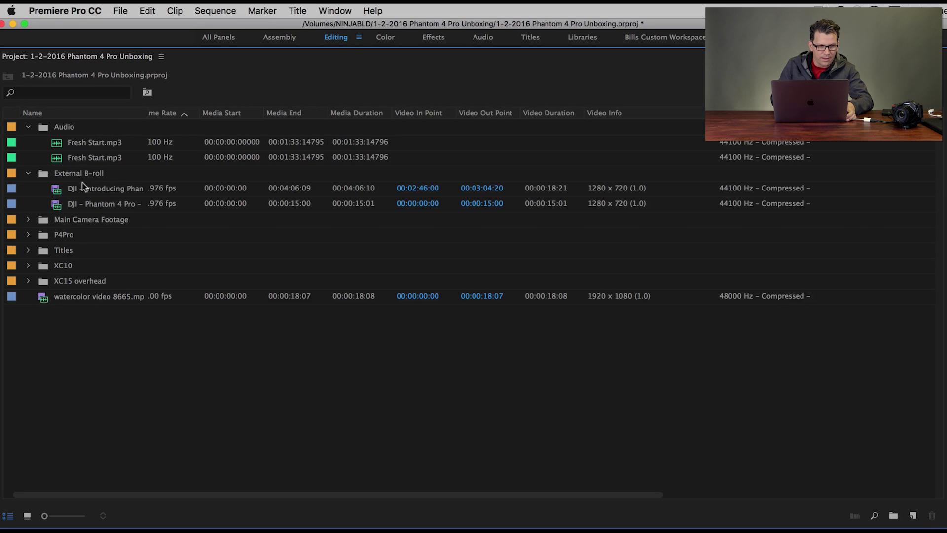
Step: Create a new bin at the project's root level and name it Intro Footage
right_click(104, 352)
click(130, 381)
text(Intro)
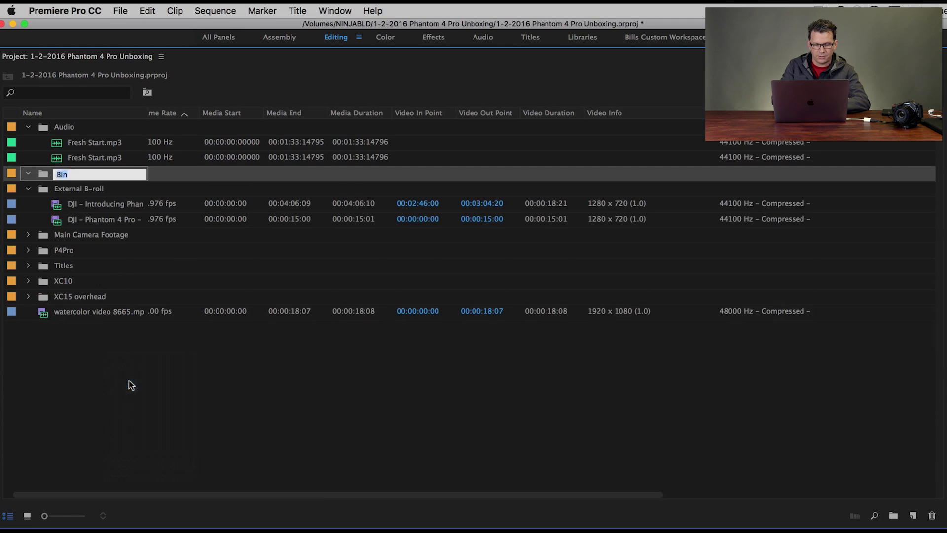
text(ootage)
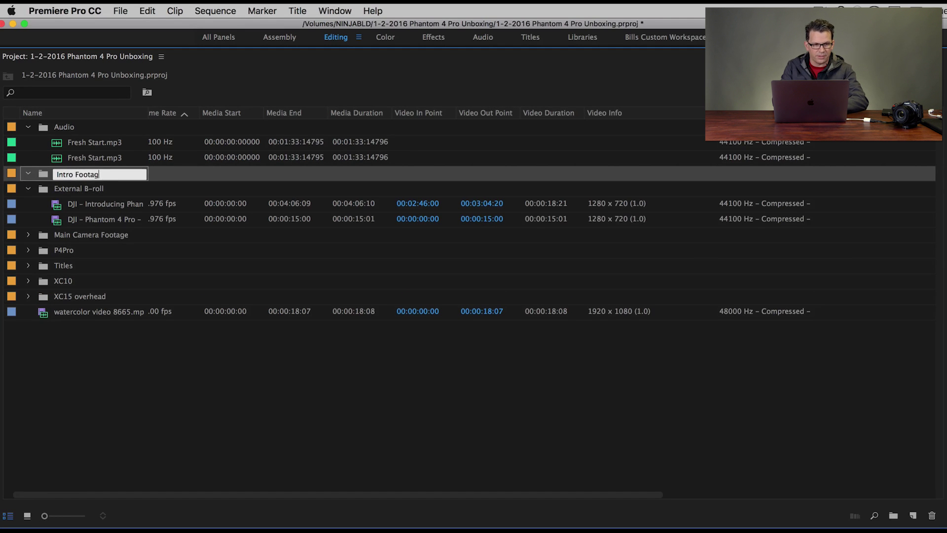
key(Tab)
click(99, 321)
Step: Move the watercolor video 8665 clip into the Intro Footage bin, and collapse the Intro Footage, Audio and External B-roll bins
click(96, 309)
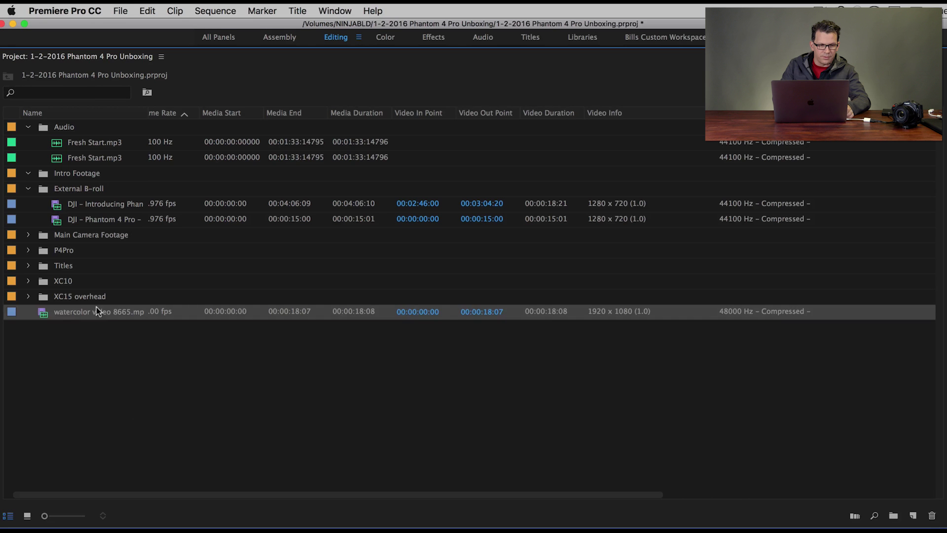
drag(85, 166, 85, 172)
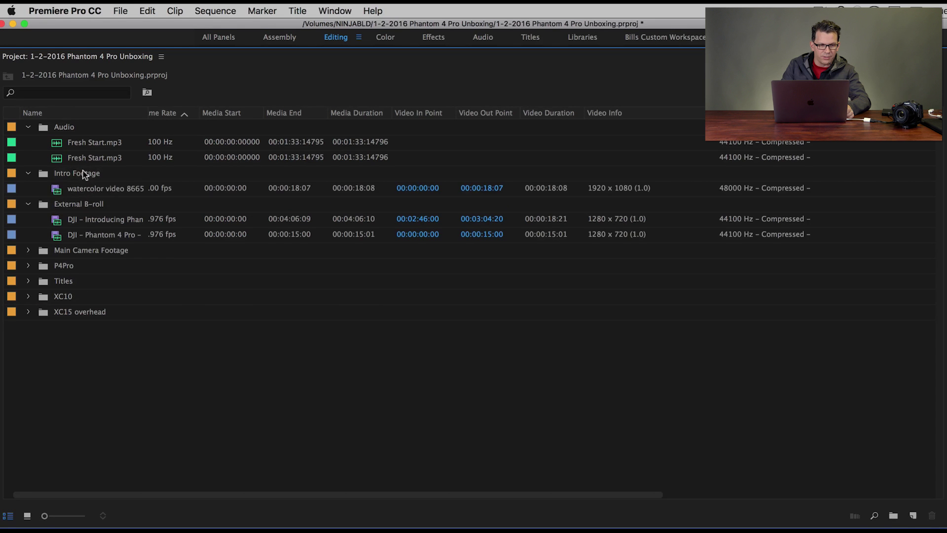
click(27, 173)
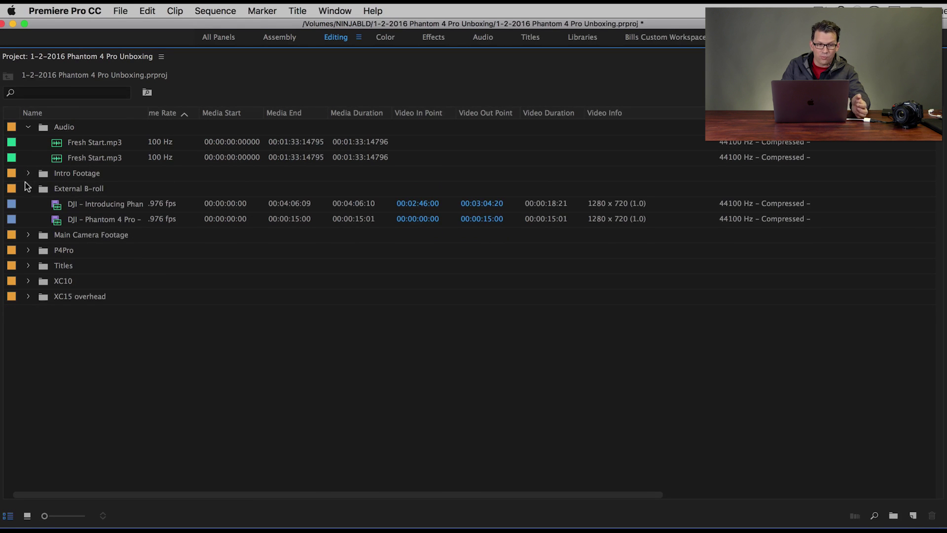
click(28, 127)
click(28, 157)
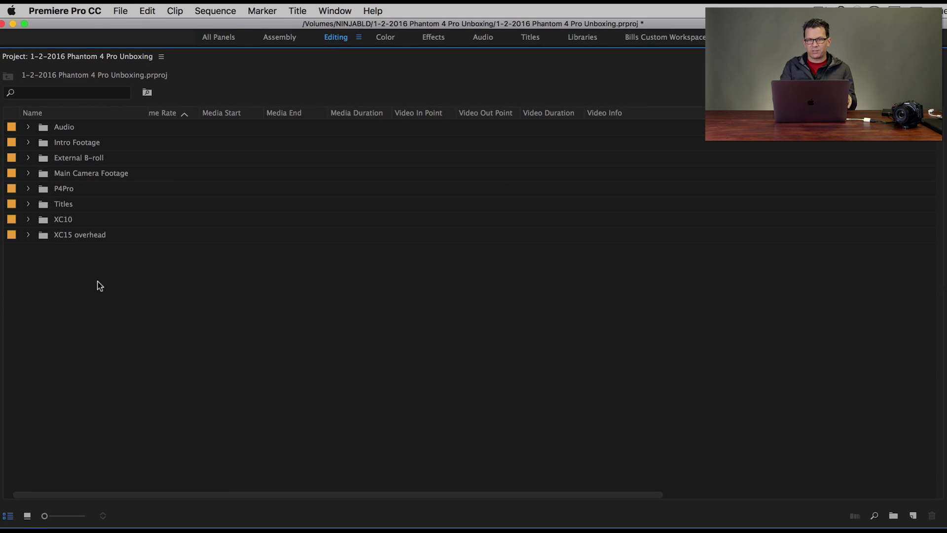
Step: Reset the Editing workspace to its saved layout and give the project and timeline area more height
click(341, 11)
mouse_move(371, 28)
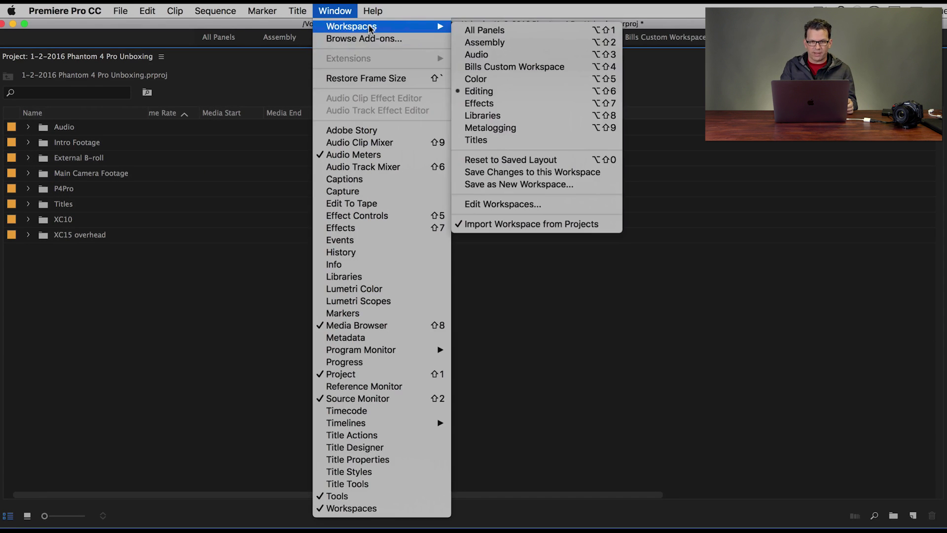
click(506, 159)
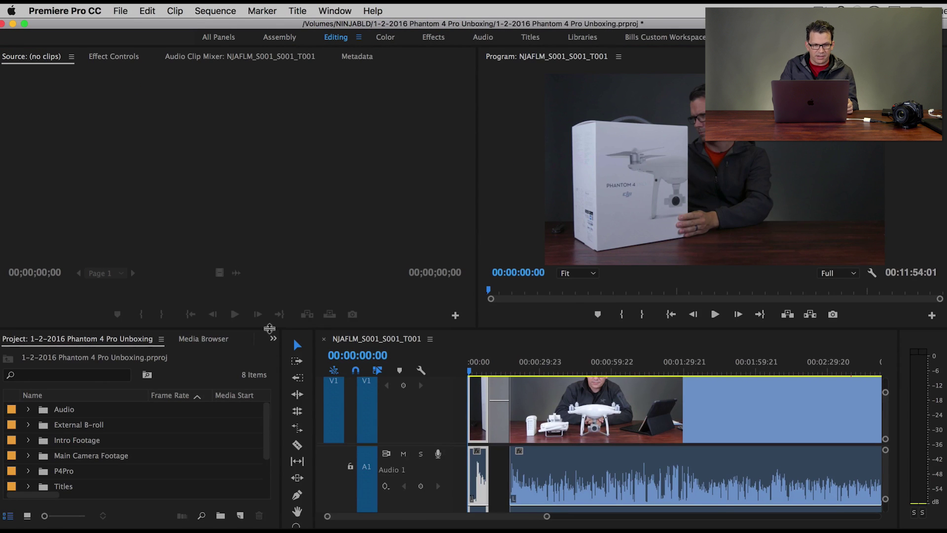
drag(270, 328, 269, 265)
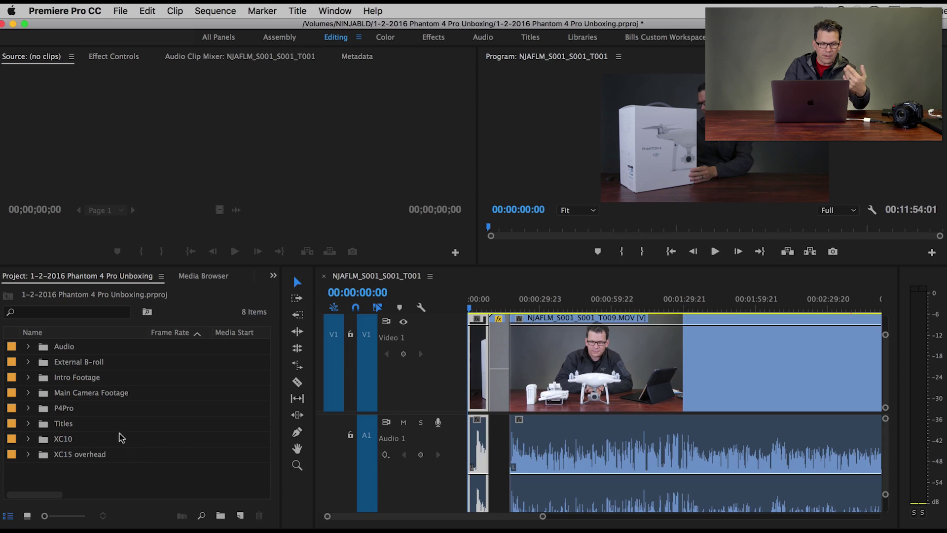
Step: Create a new bin at the project's root level and name it Mavic pro
right_click(105, 475)
click(137, 508)
text(Mavic Oro)
key(BackSpace)
key(BackSpace)
key(BackSpace)
text(pro)
key(Tab)
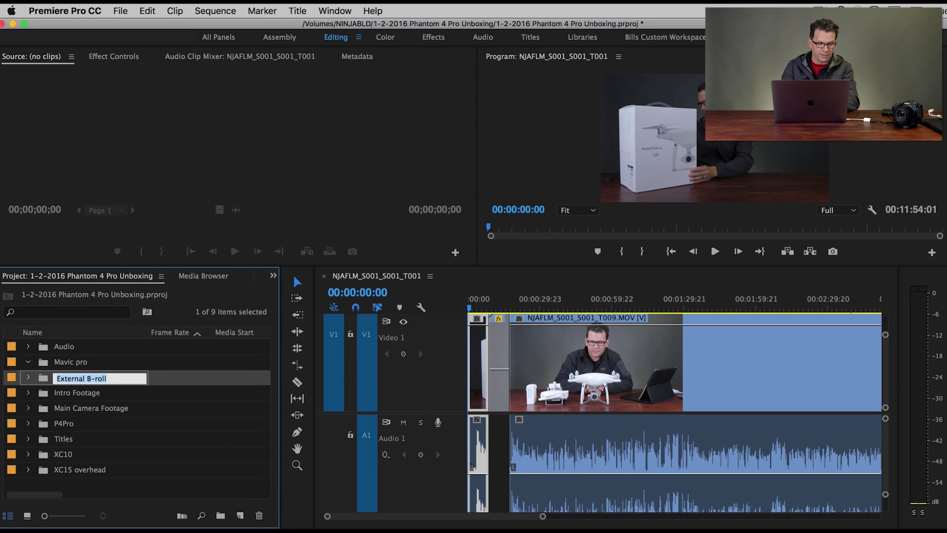
Step: Create a new bin at the project's root level and name it Phantom 4
right_click(88, 490)
click(109, 518)
text(Phantom 4)
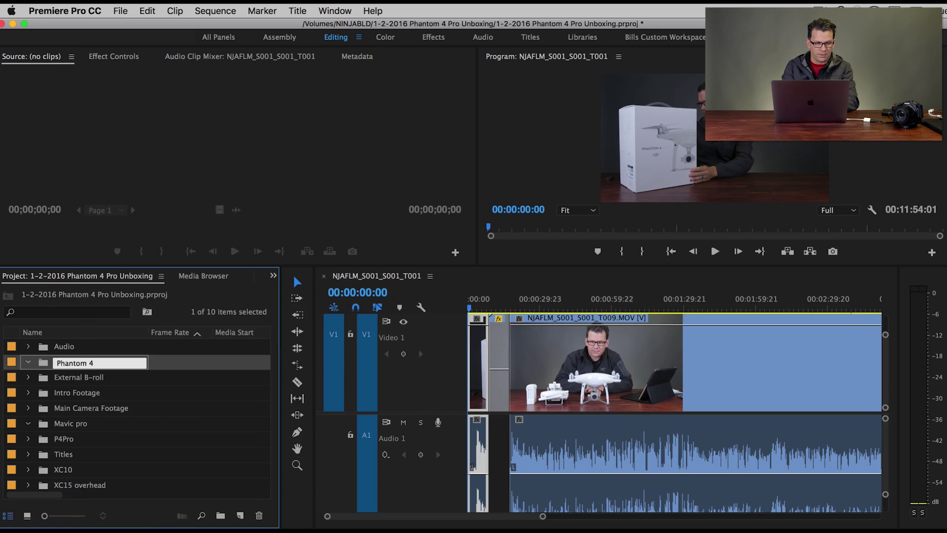
key(Tab)
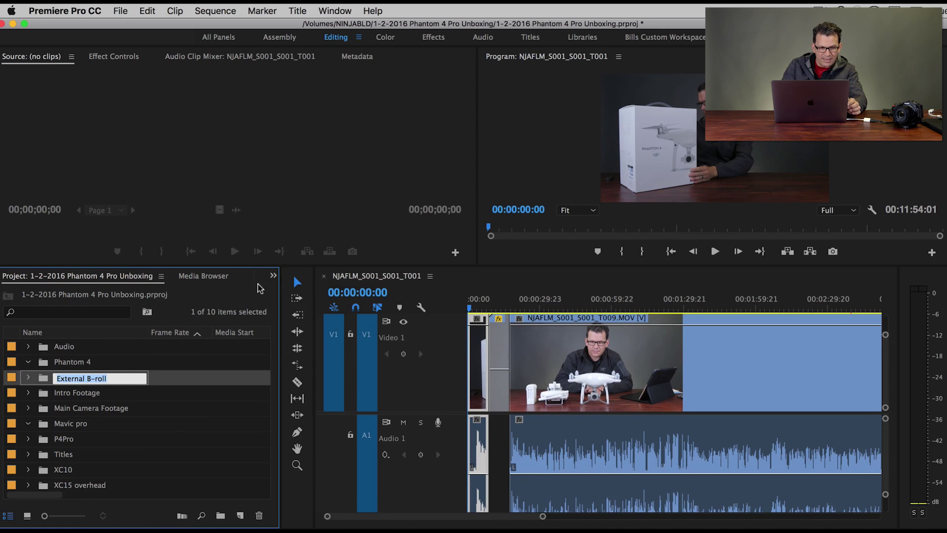
key(Return)
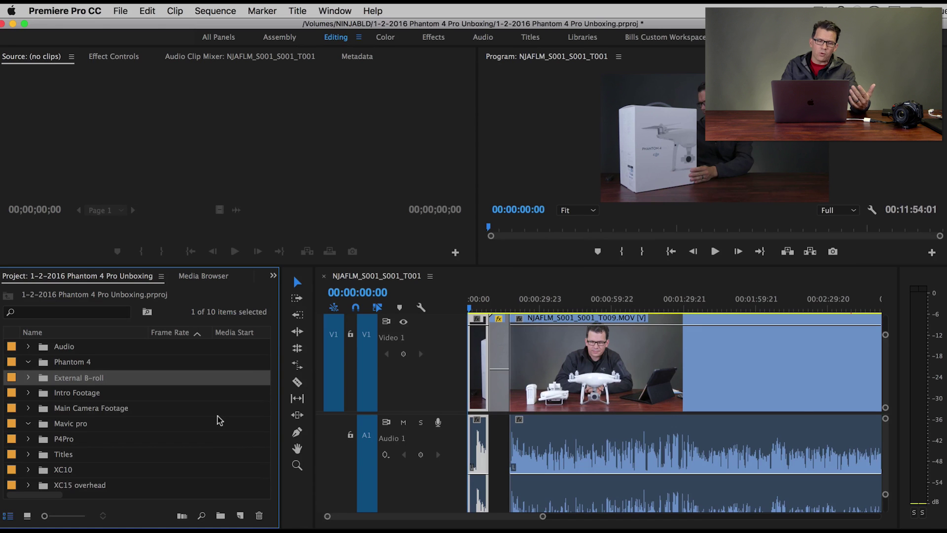
Step: Create a new bin at the project's root level and name it Drone Footage
scroll(219, 420, down, 1)
right_click(167, 486)
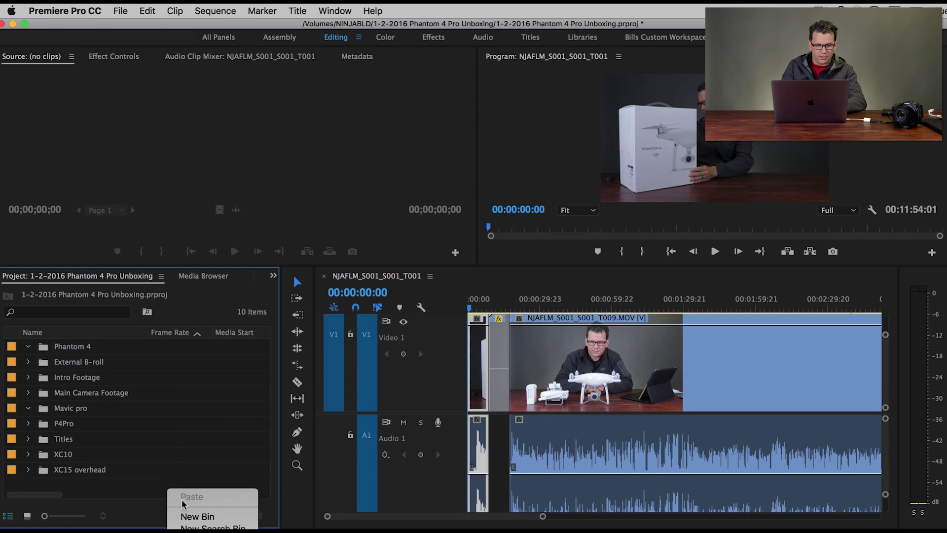
click(196, 516)
text(Drone Footage)
key(Tab)
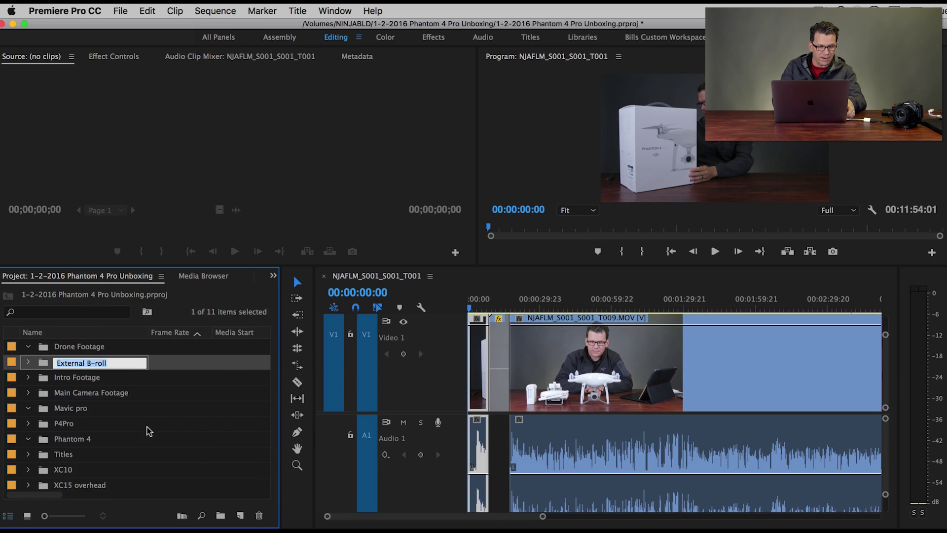
Step: Move the Mavic pro, P4Pro and Phantom 4 bins into the Drone Footage bin and collapse it
click(75, 408)
shift+click(69, 434)
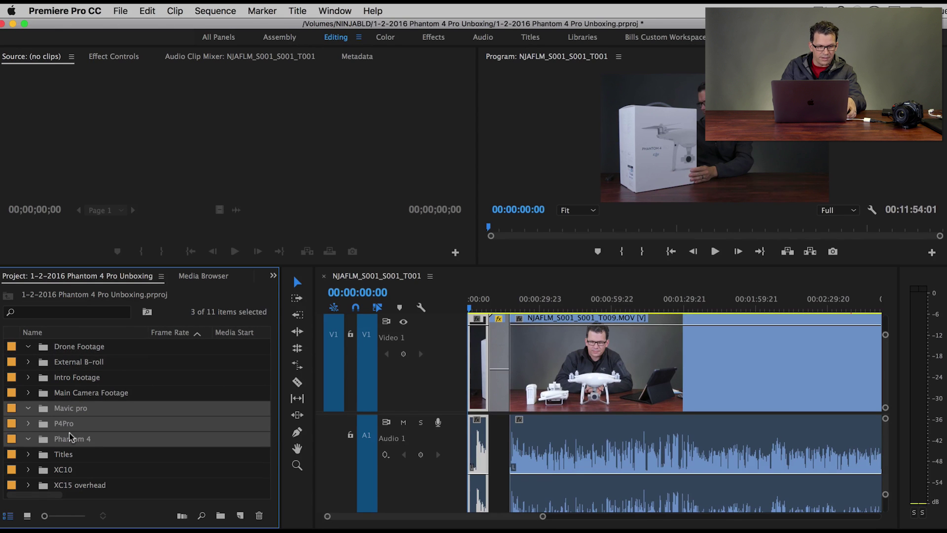
drag(73, 412, 77, 365)
click(29, 362)
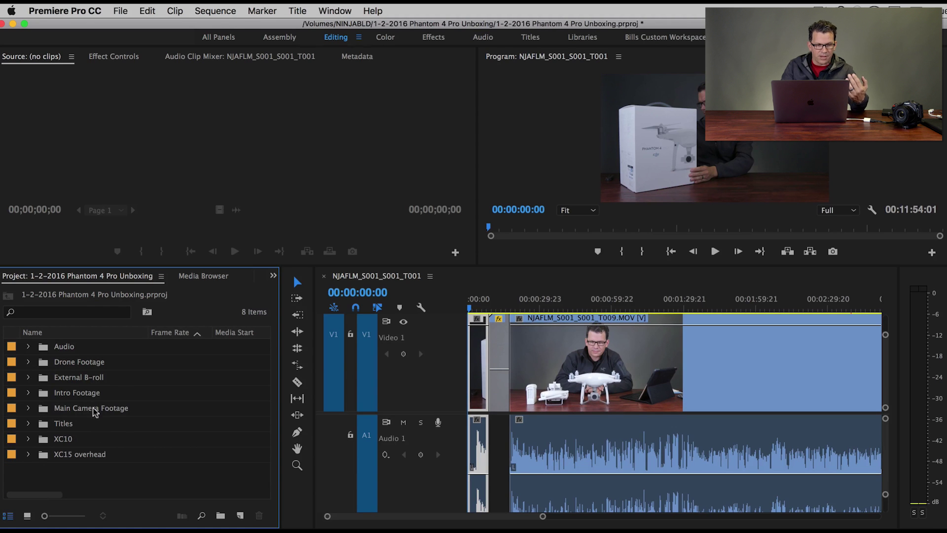
Step: Create a new bin at the project's root level and name it B-Roll Cameras
right_click(63, 471)
click(89, 502)
text(Broll Camera)
key(BackSpace)
key(BackSpace)
key(BackSpace)
key(BackSpace)
key(BackSpace)
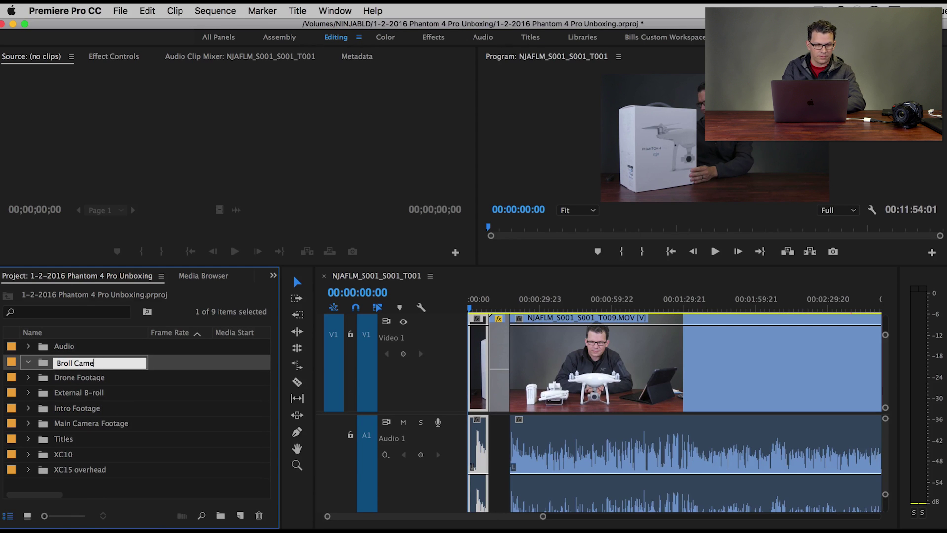
key(BackSpace)
key(BackSpace)
key(BackSpace)
key(BackSpace)
key(BackSpace)
key(BackSpace)
text(-R)
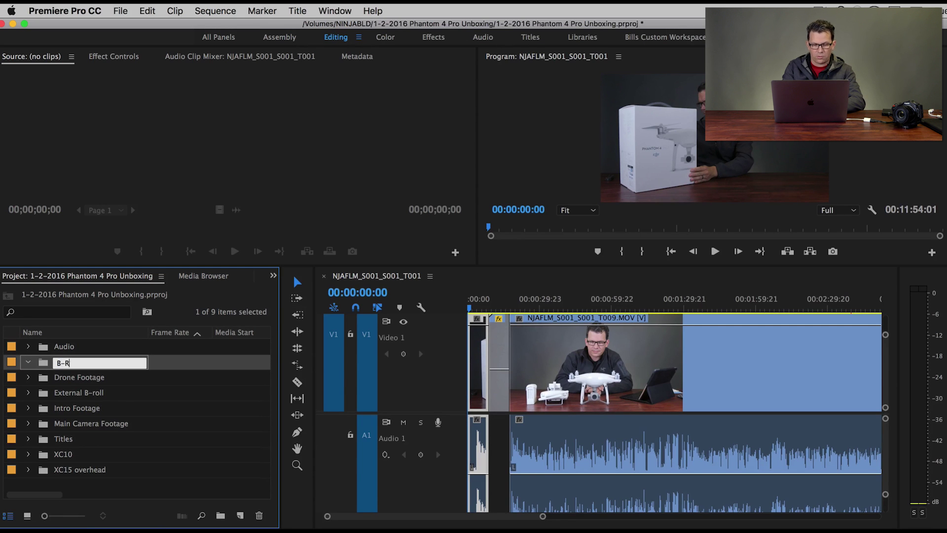
text(oll )
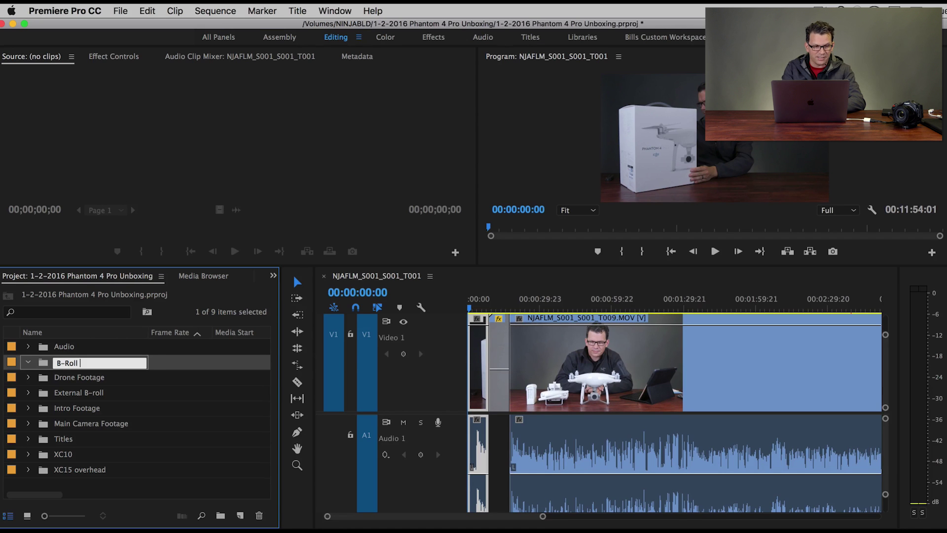
text(Cameras)
key(Tab)
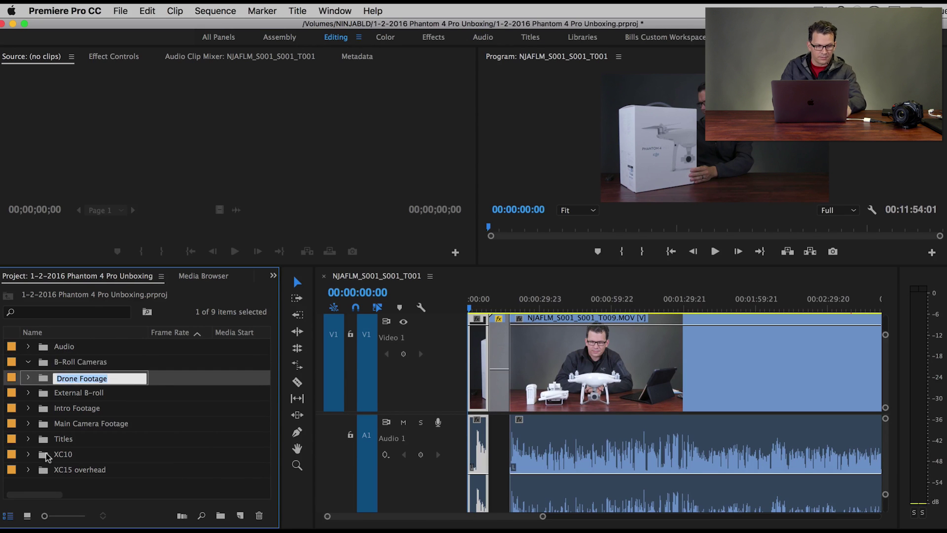
Step: Move the XC10 and XC15 overhead bins into the B-Roll Cameras bin and collapse it
click(70, 457)
shift+click(77, 471)
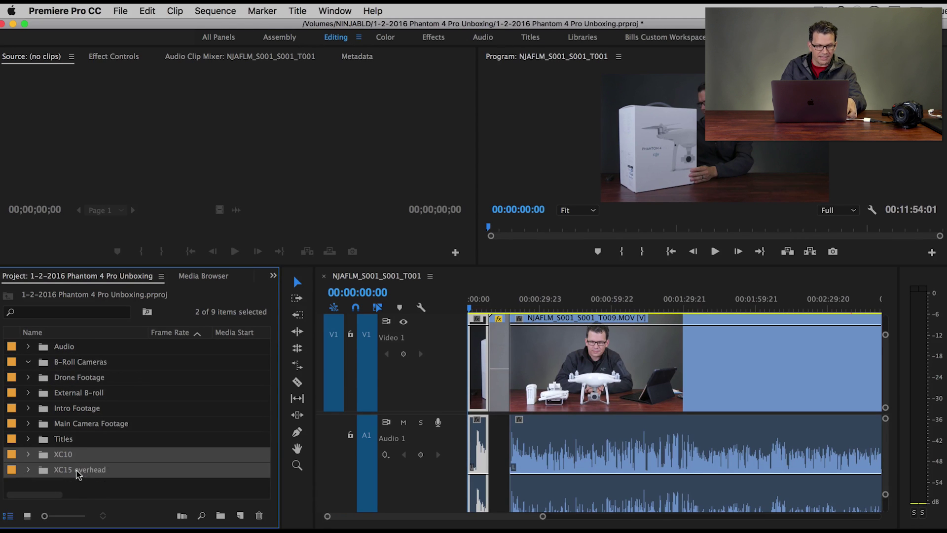
drag(70, 455, 89, 362)
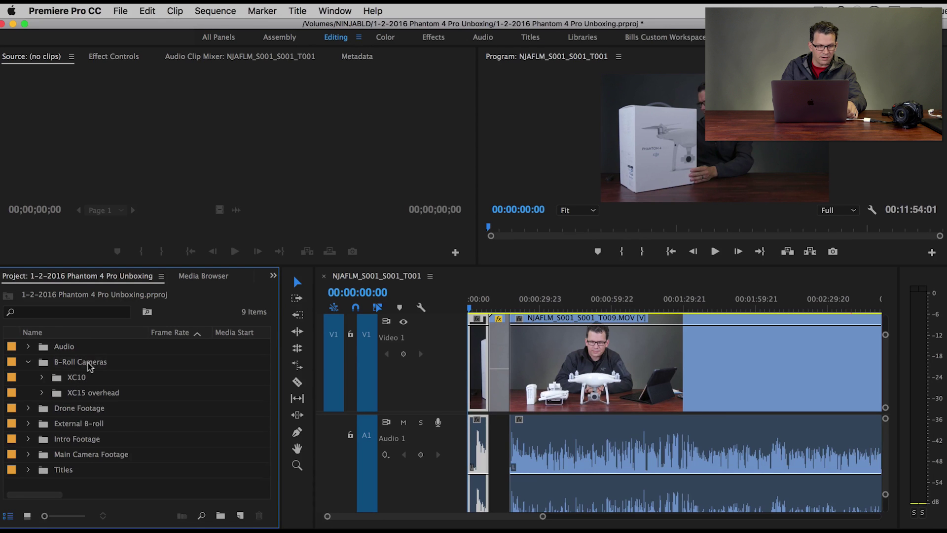
click(27, 362)
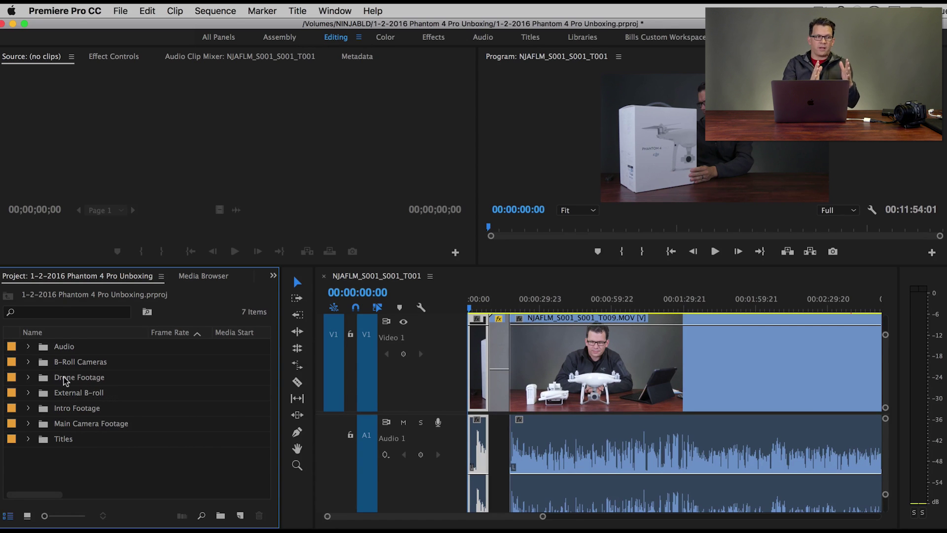
Step: Expand the B-Roll Cameras bin to review its XC10 and XC15 overhead bins
click(28, 362)
click(75, 383)
click(81, 393)
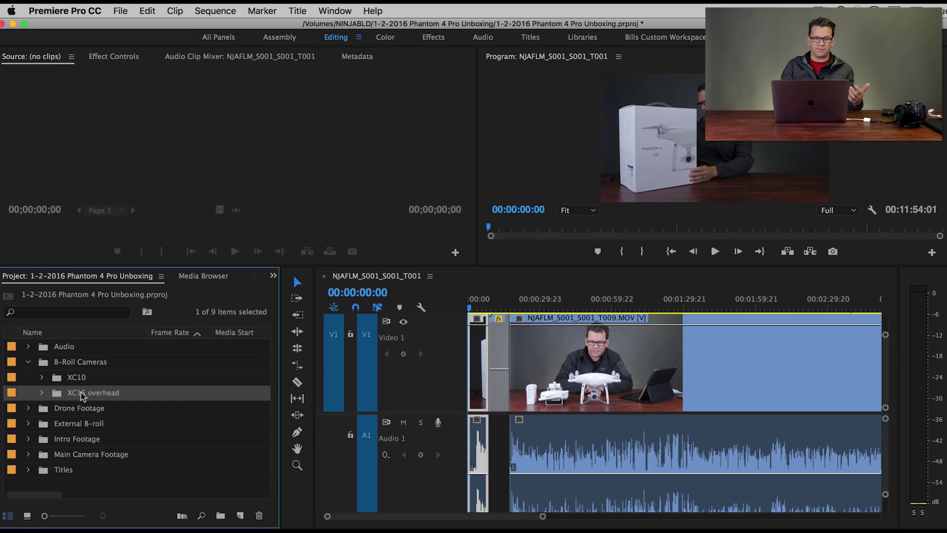
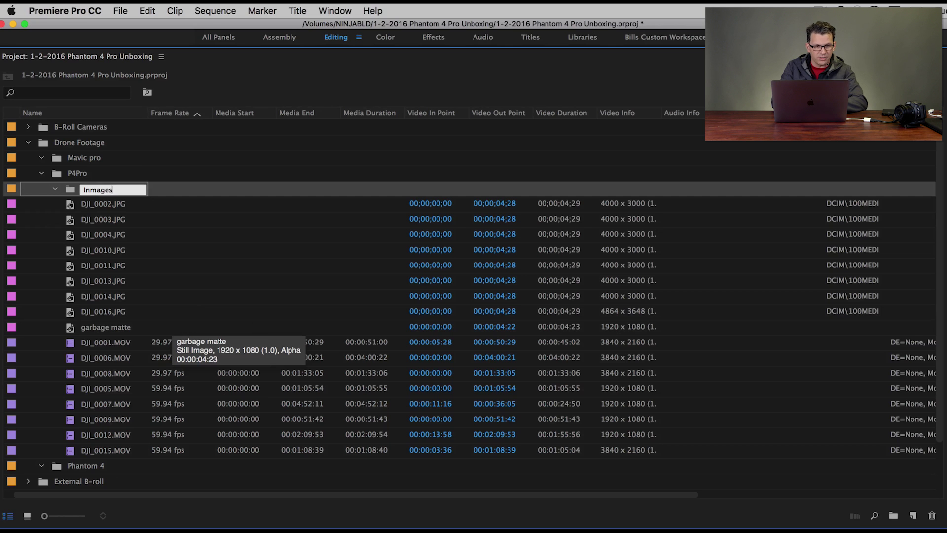
Step: Name the new bin inside P4Pro Images and move the JPG files from DJI_0002.JPG to DJI_0016.JPG into it
text(mages)
key(Tab)
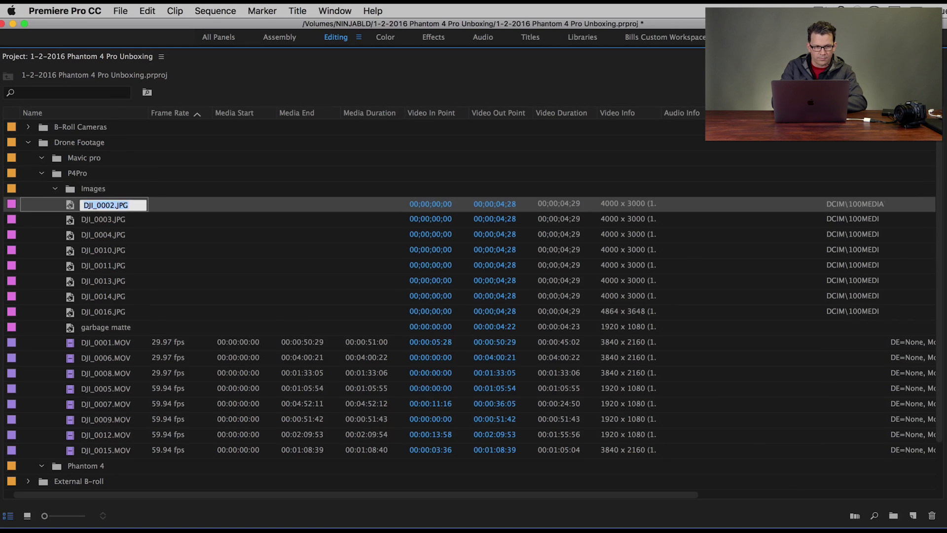
shift+click(117, 310)
drag(117, 310, 99, 188)
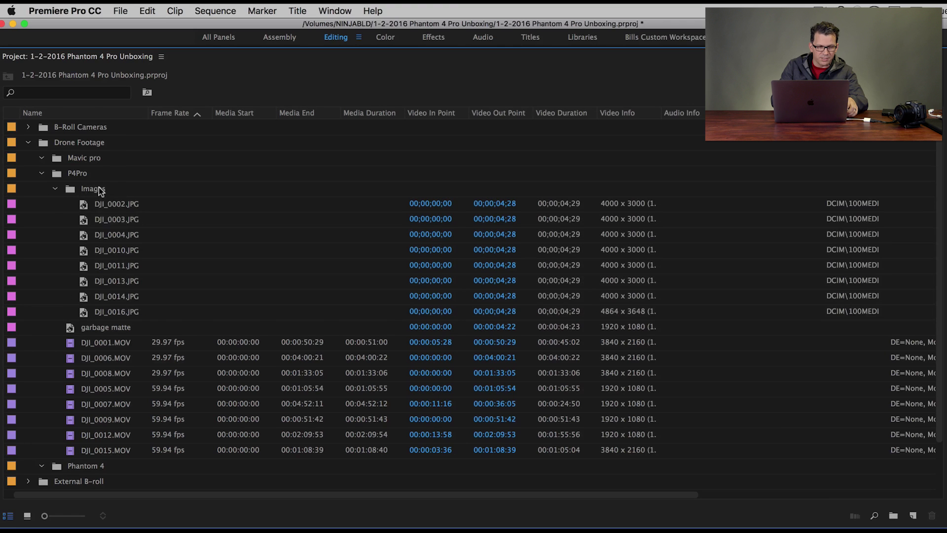
Step: Move the garbage matte from the P4Pro bin into the Titles bin and collapse the Images sub-bin
click(98, 327)
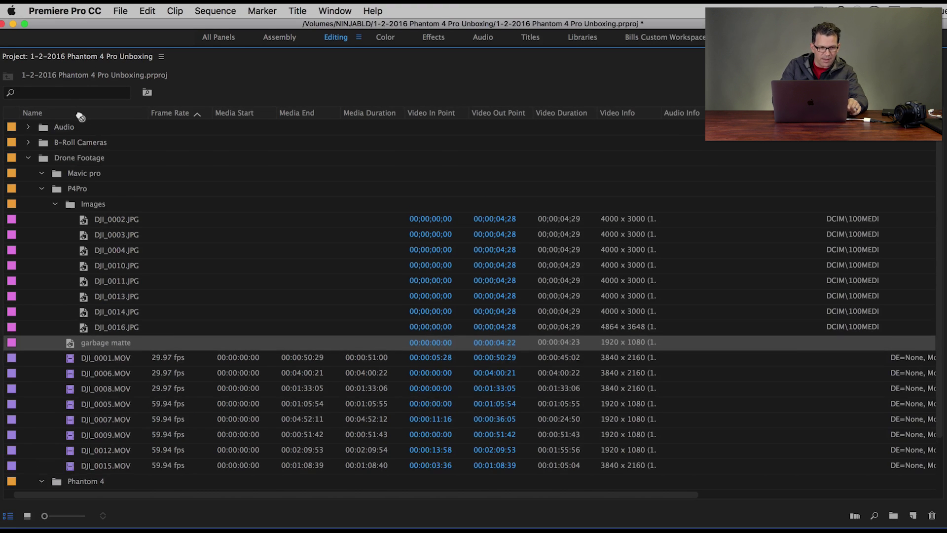
scroll(77, 486, down, 3)
drag(77, 486, 64, 481)
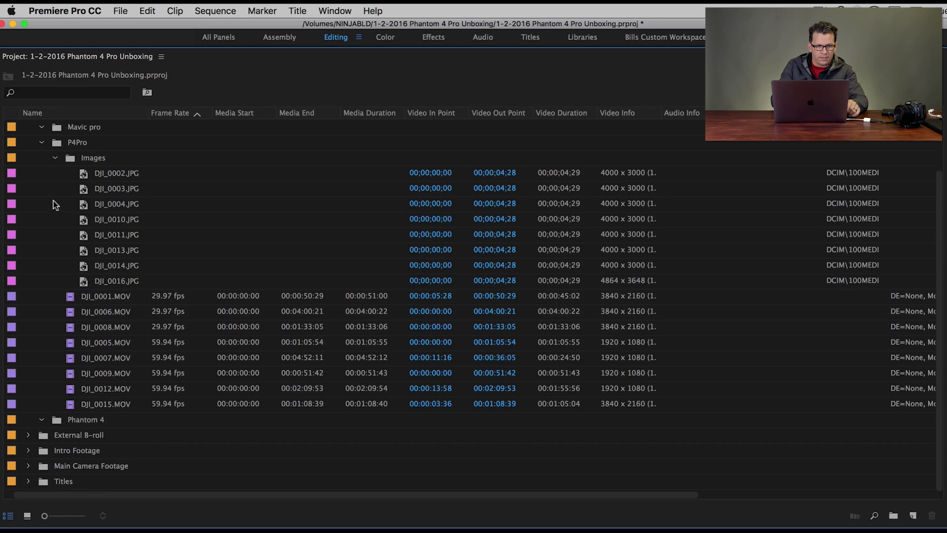
click(58, 157)
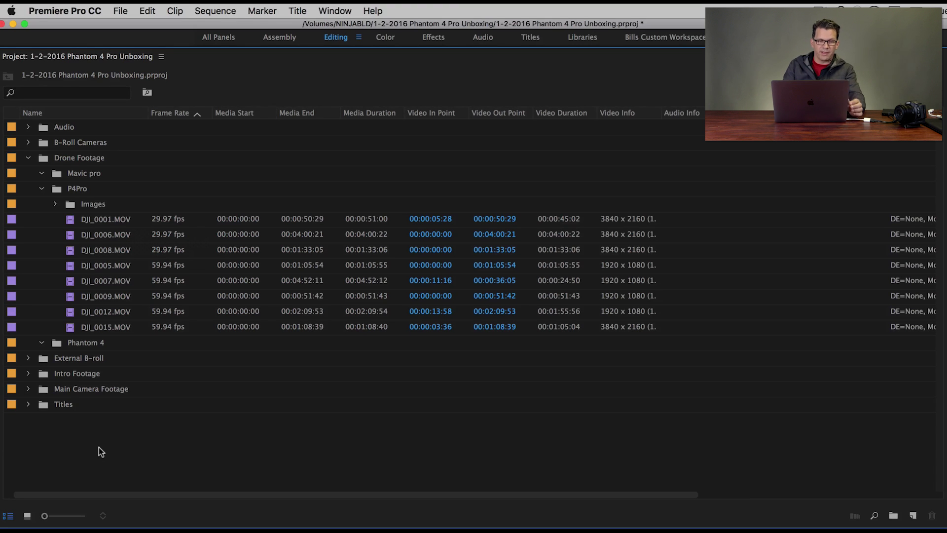
Step: Step through the P4Pro clips from DJI_0001.MOV to DJI_0015.MOV to review them
click(94, 224)
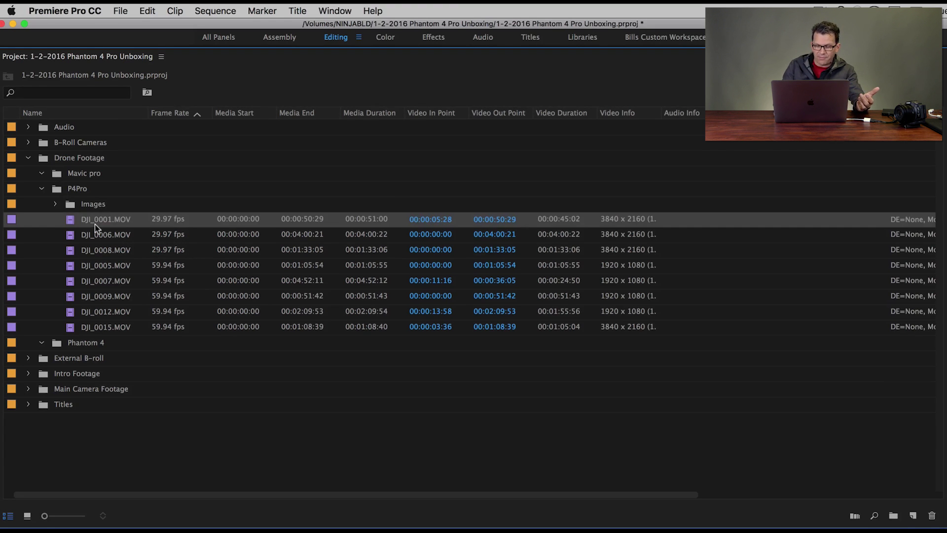
key(Down)
key(Down)
key(Down)
key(Down)
key(Down)
key(Down)
key(Down)
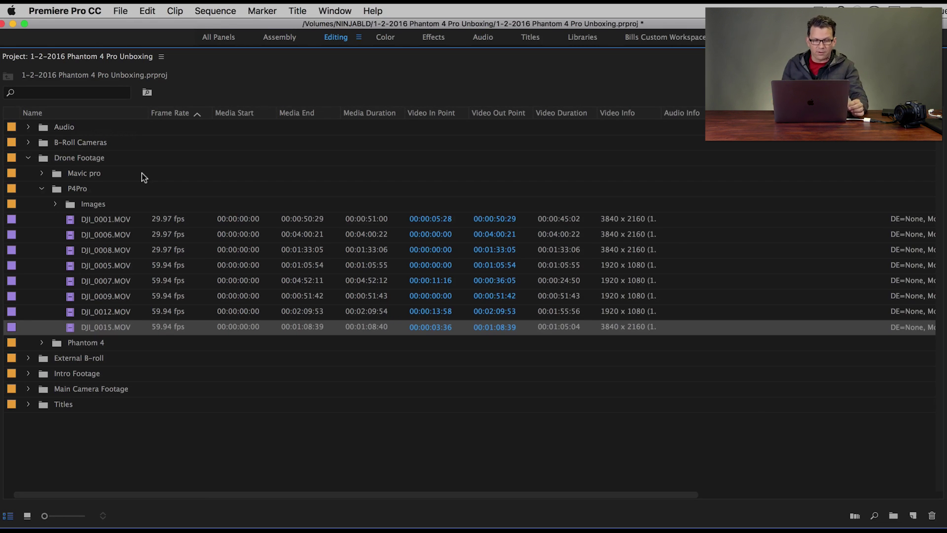
click(105, 231)
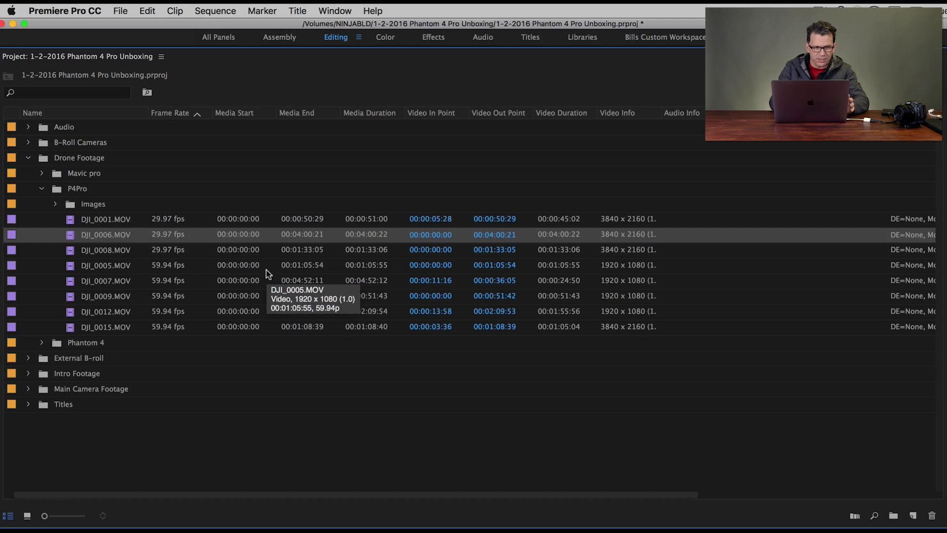
Step: Collapse the Drone Footage bin and create a bin named Images at the project's root level
click(28, 157)
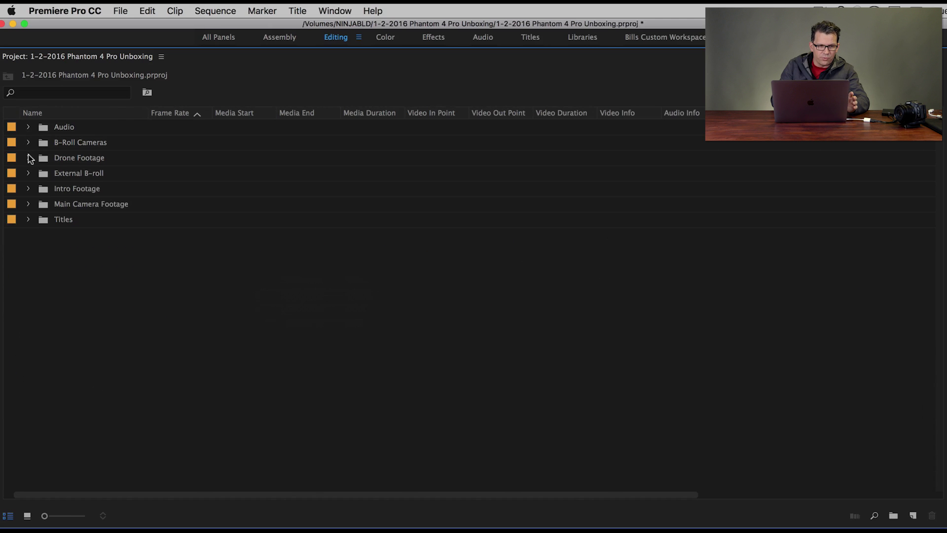
right_click(63, 250)
click(94, 281)
text(Images)
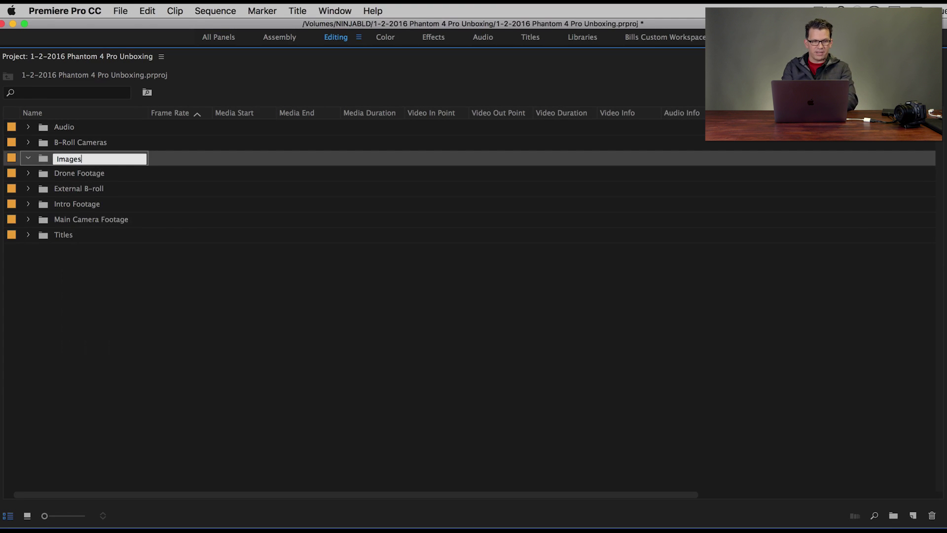
key(Tab)
click(49, 159)
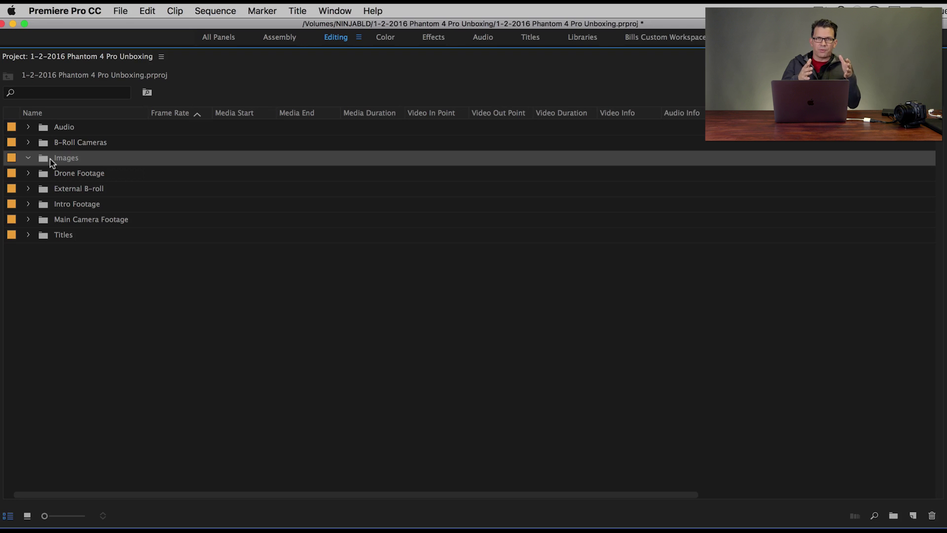
right_click(51, 162)
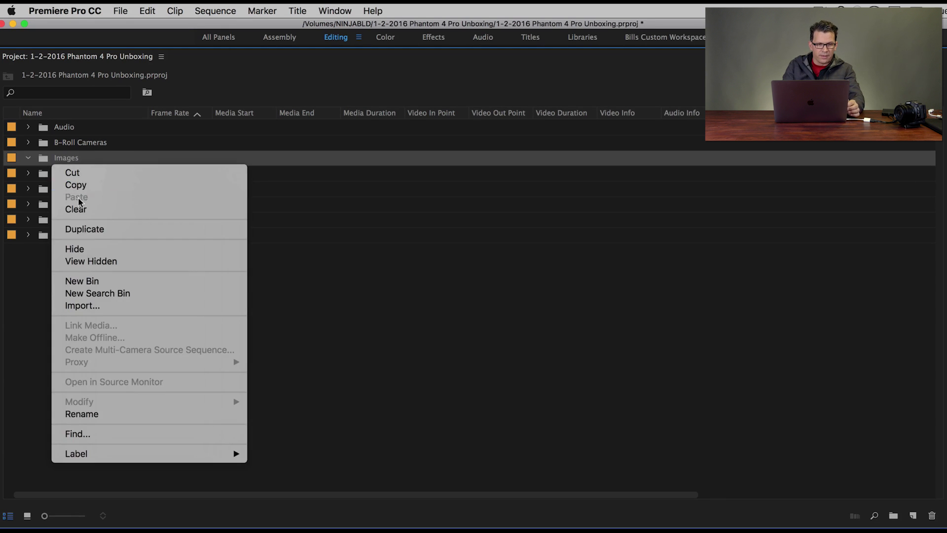
click(140, 345)
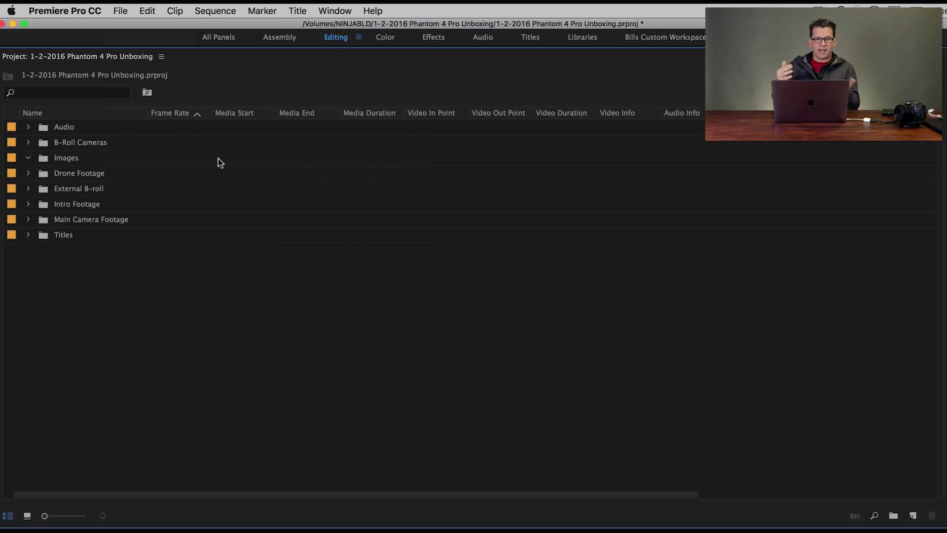
Step: Save the current project and create a new project named Test Project in the same location
click(123, 11)
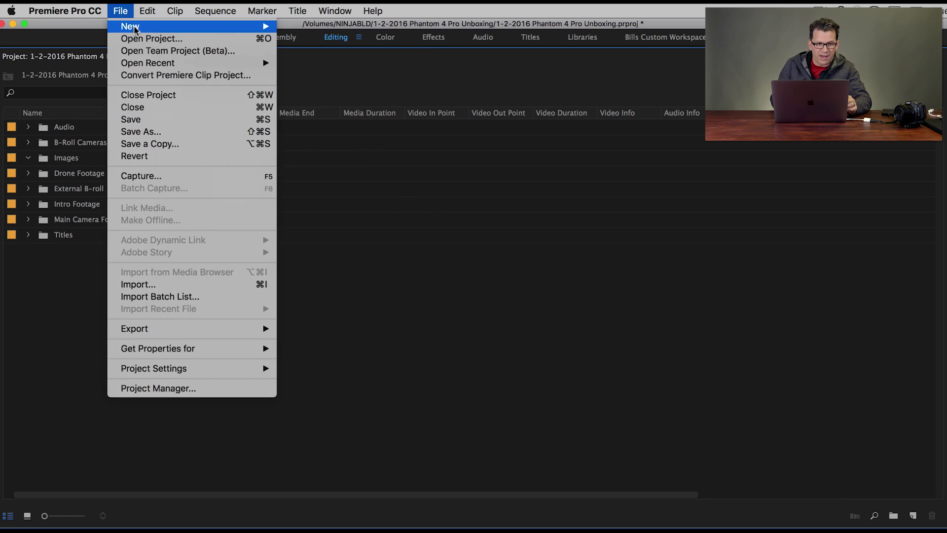
mouse_move(153, 29)
click(325, 30)
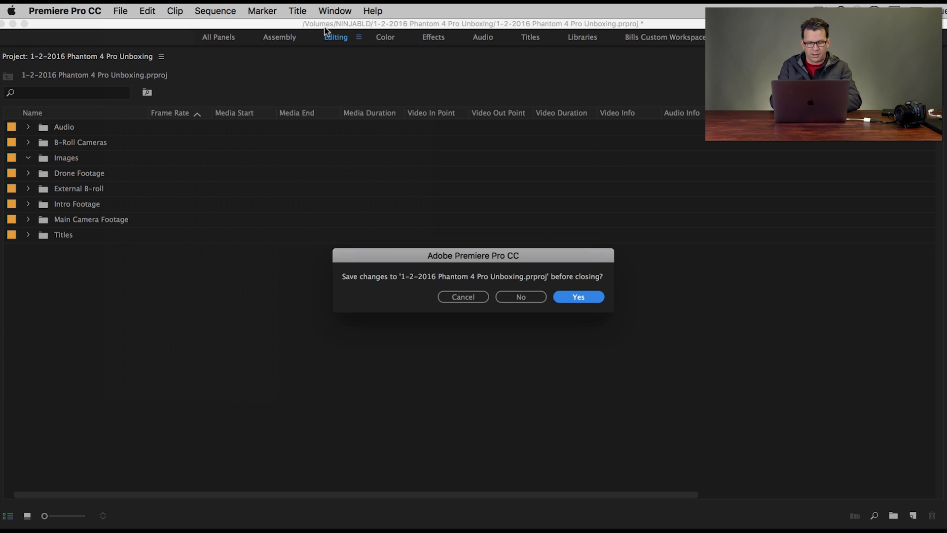
key(Return)
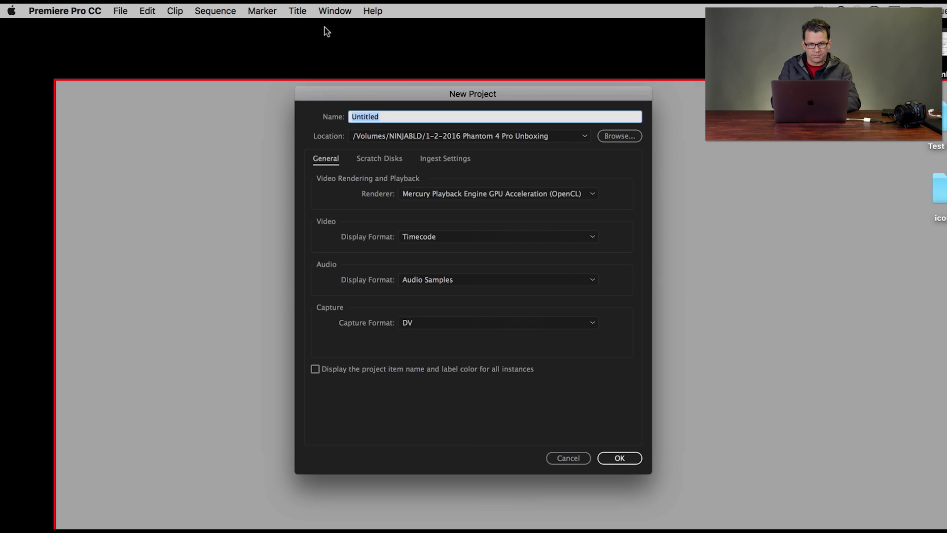
text(Test Project)
key(Tab)
key(Return)
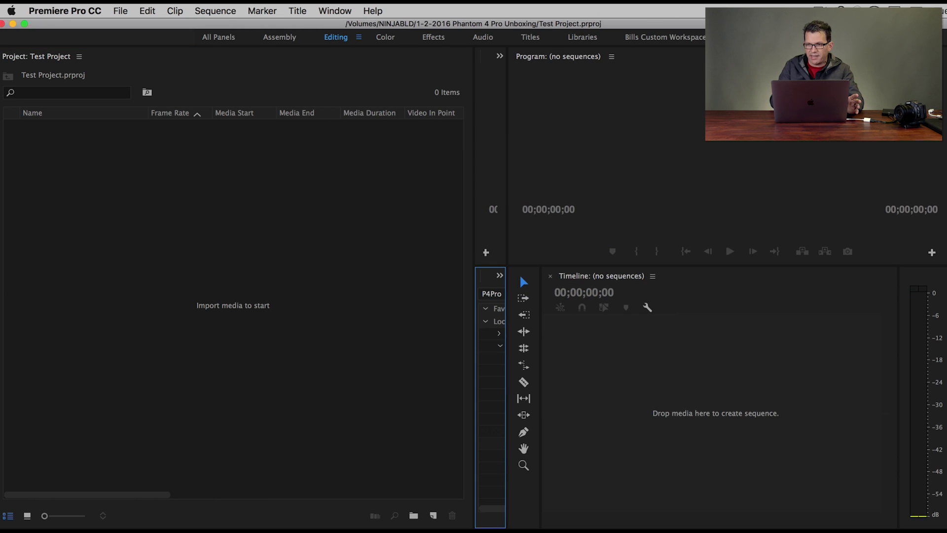
Step: Switch to Finder, open the 1-2-2016 Phantom 4 Pro Unboxing folder and enlarge the window to show its full contents
key(super+Tab)
key(super+n)
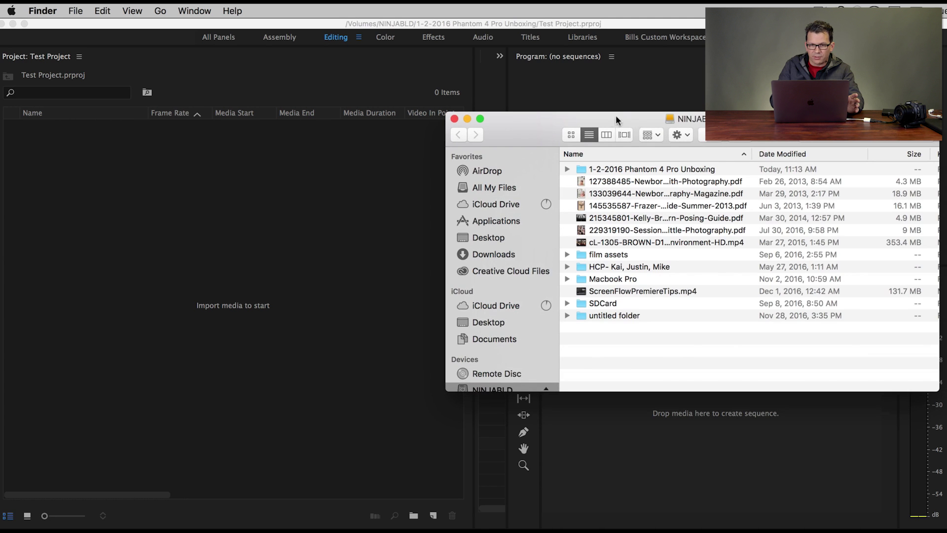
double_click(584, 173)
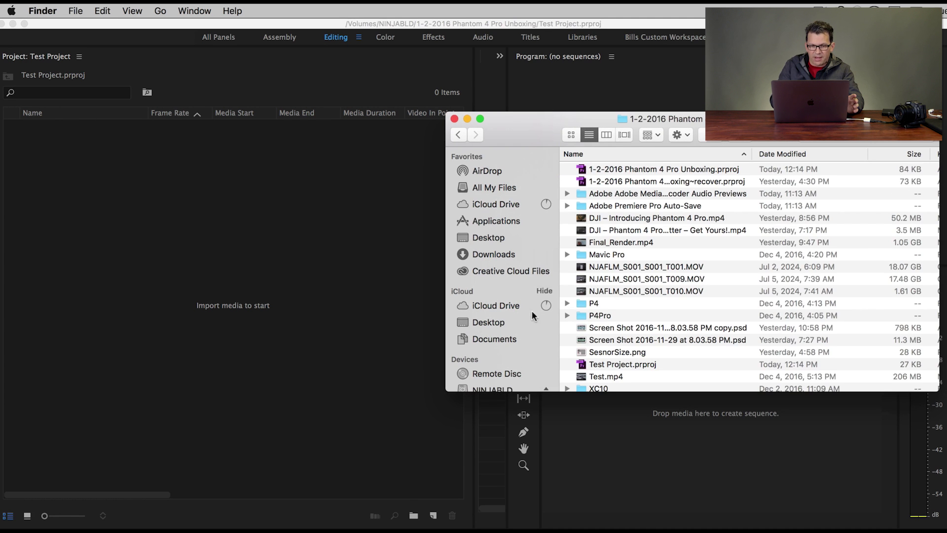
drag(539, 390, 539, 529)
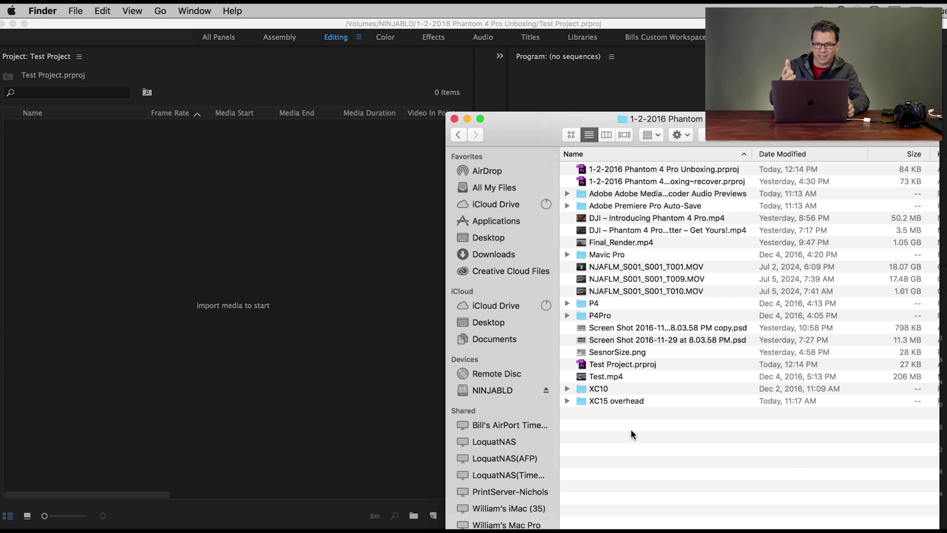
Step: Bring all files and folders from DJI – Introducing Phantom 4 Pro.mp4 through XC15 overhead into the empty Test Project
click(642, 221)
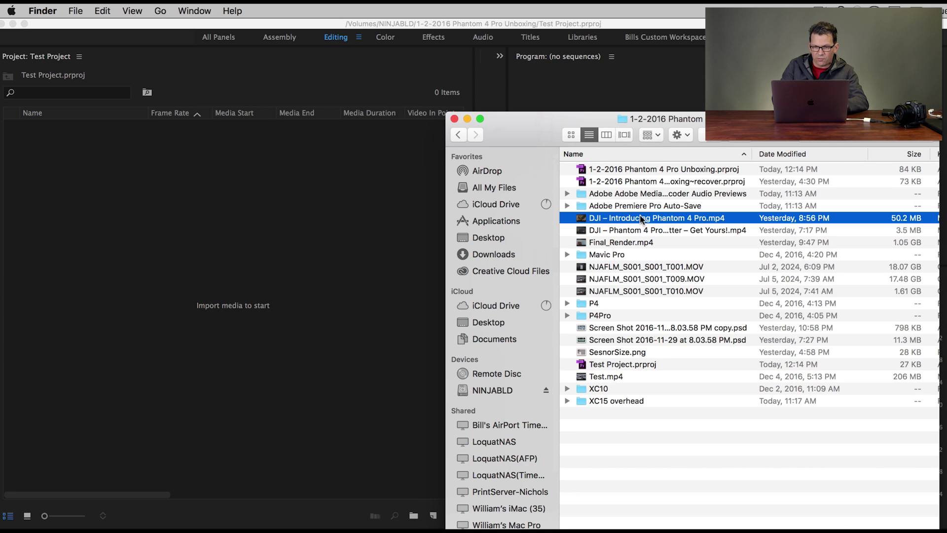
shift+click(615, 399)
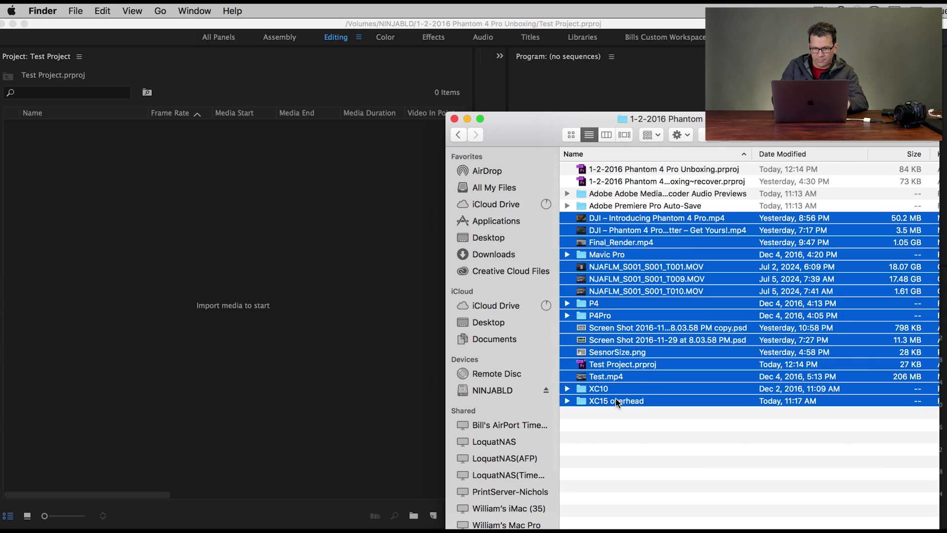
super+click(622, 243)
drag(612, 220, 334, 352)
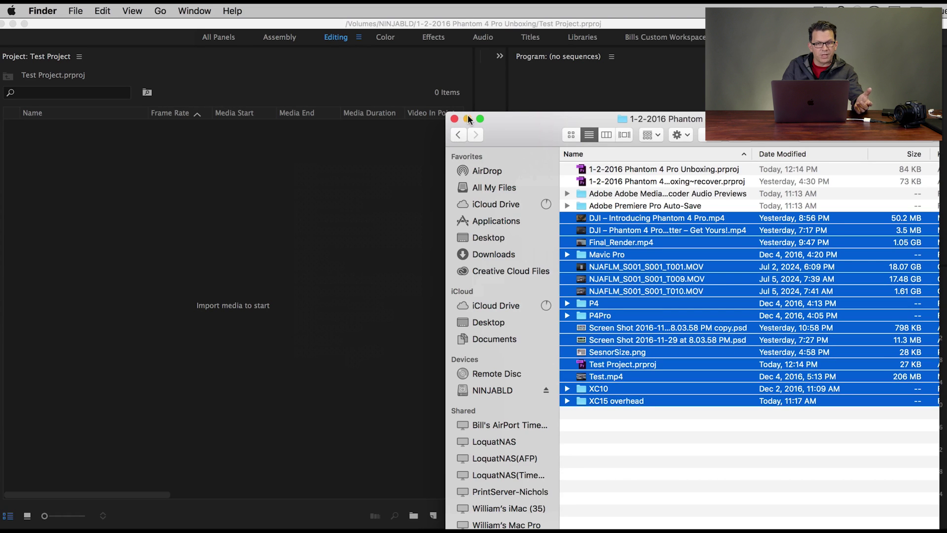
click(532, 96)
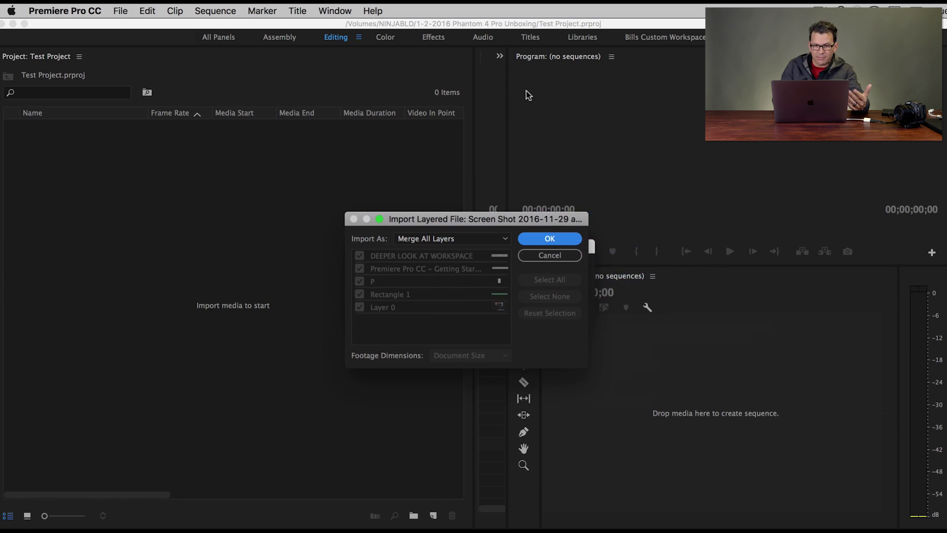
Step: Import the layered screenshot files with Merge All Layers and the Test Project file with Import Entire Project
click(465, 239)
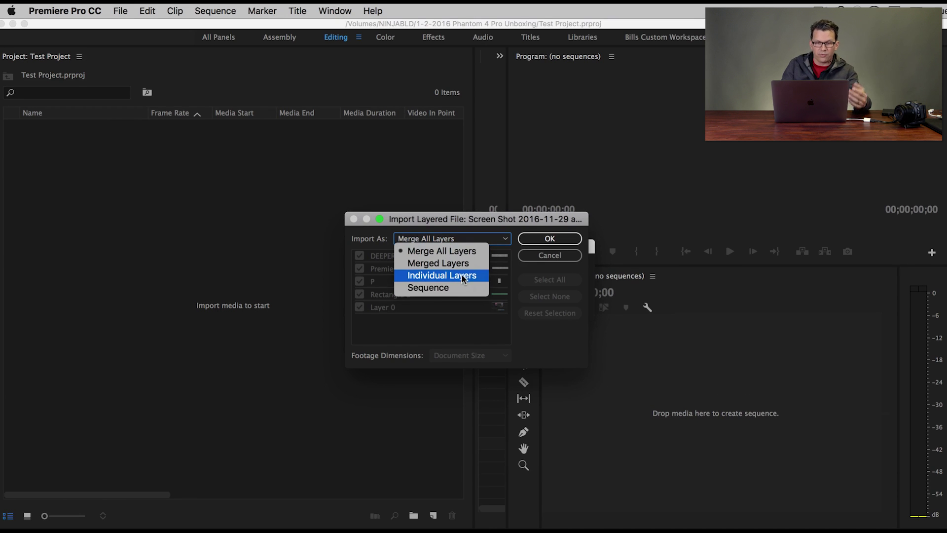
click(560, 241)
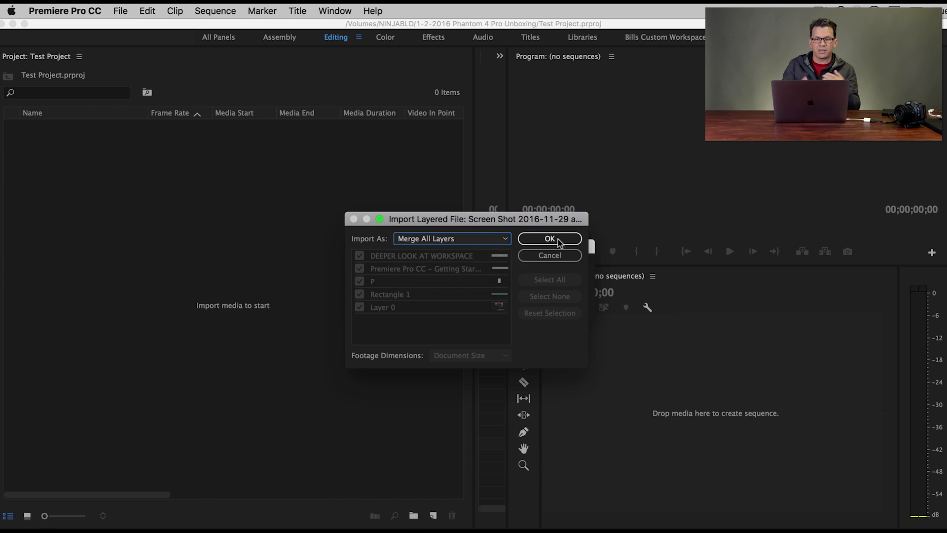
click(559, 241)
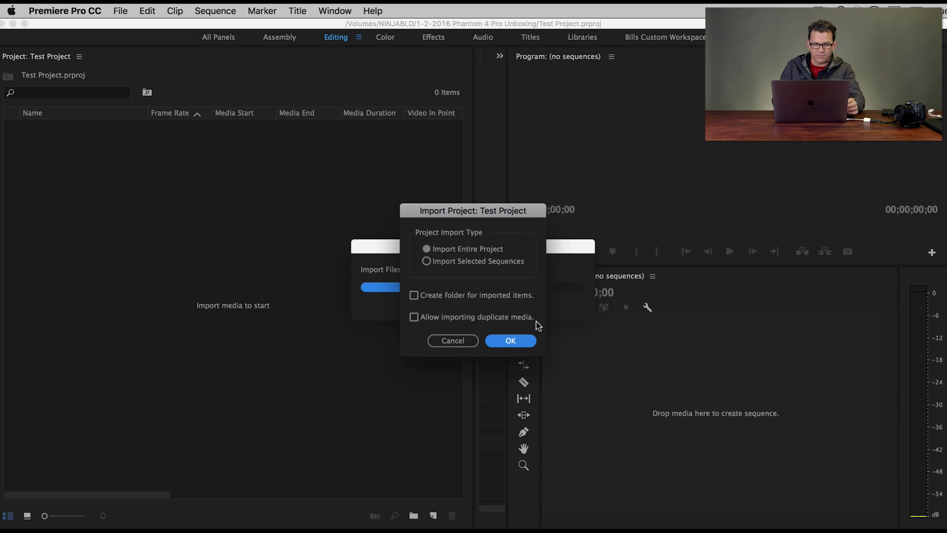
click(511, 342)
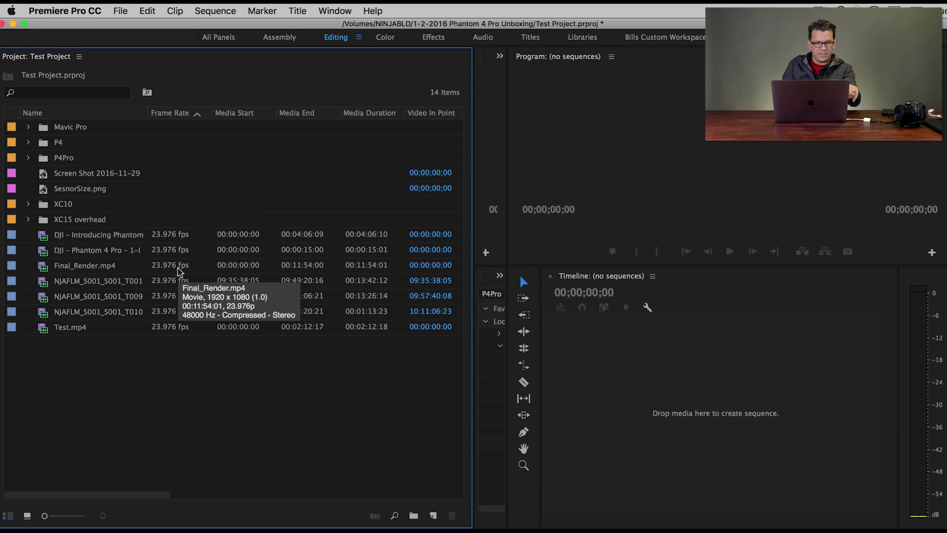
Step: Deselect the source files in Finder and delete all imported bins and clips from the Test Project
key(super+Tab)
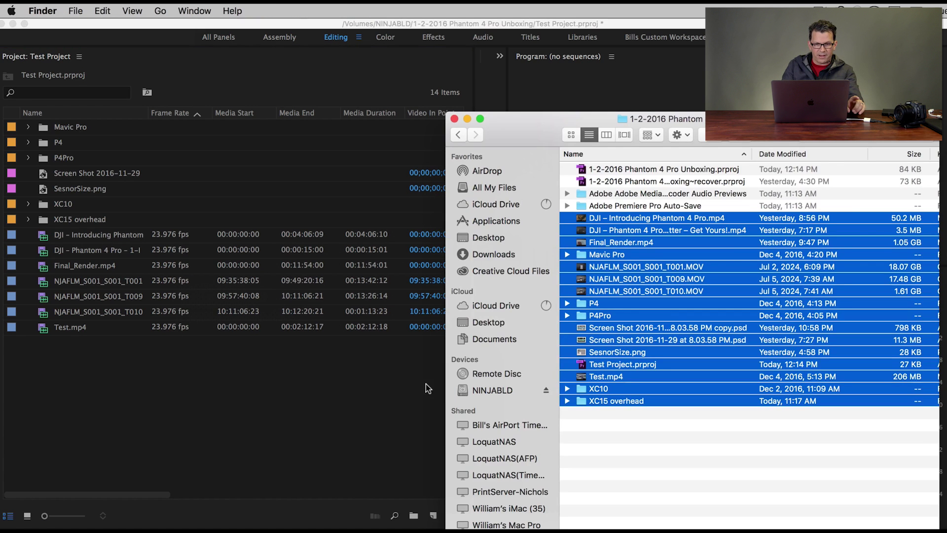
click(115, 380)
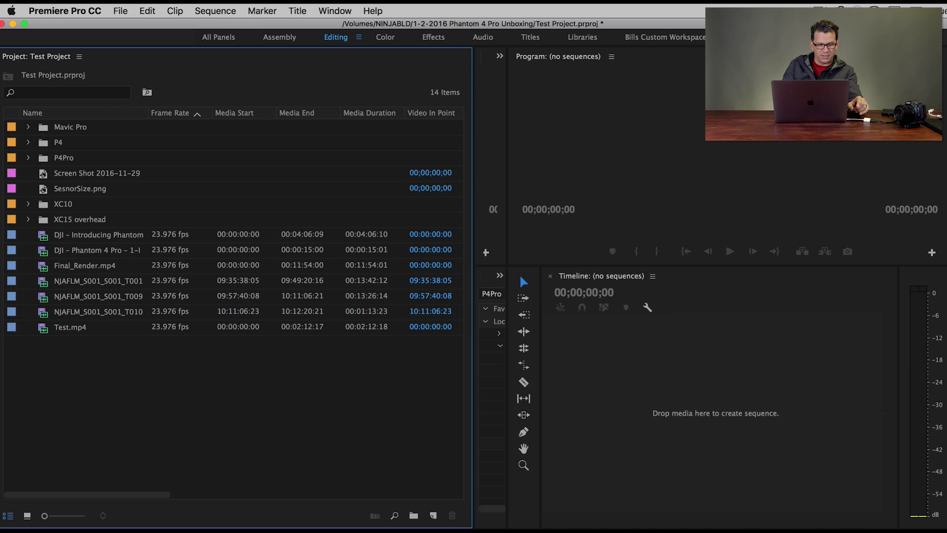
key(super+Tab)
click(650, 484)
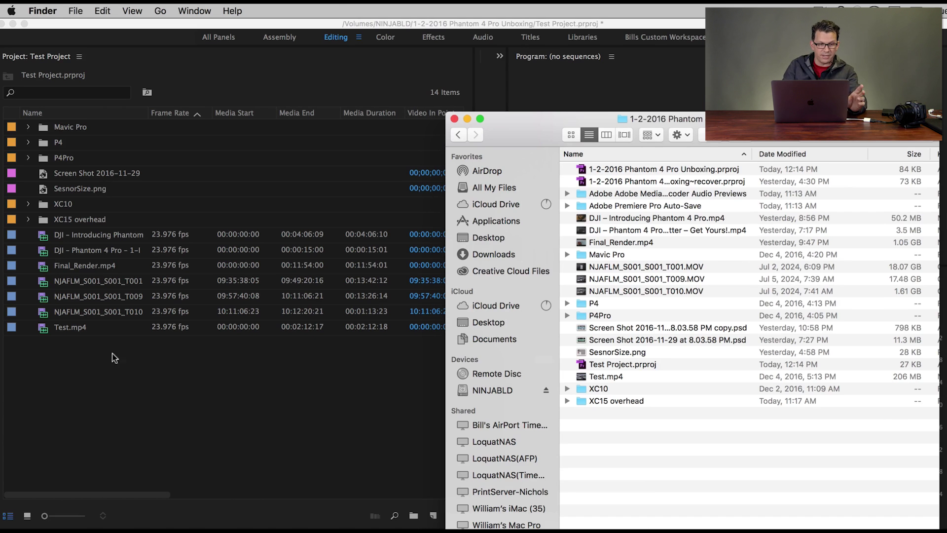
click(112, 375)
key(super+a)
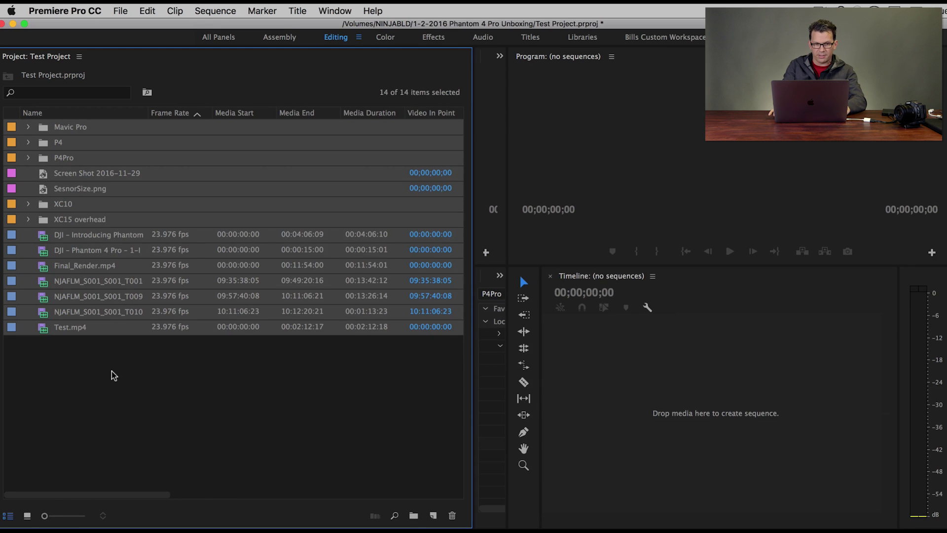
key(BackSpace)
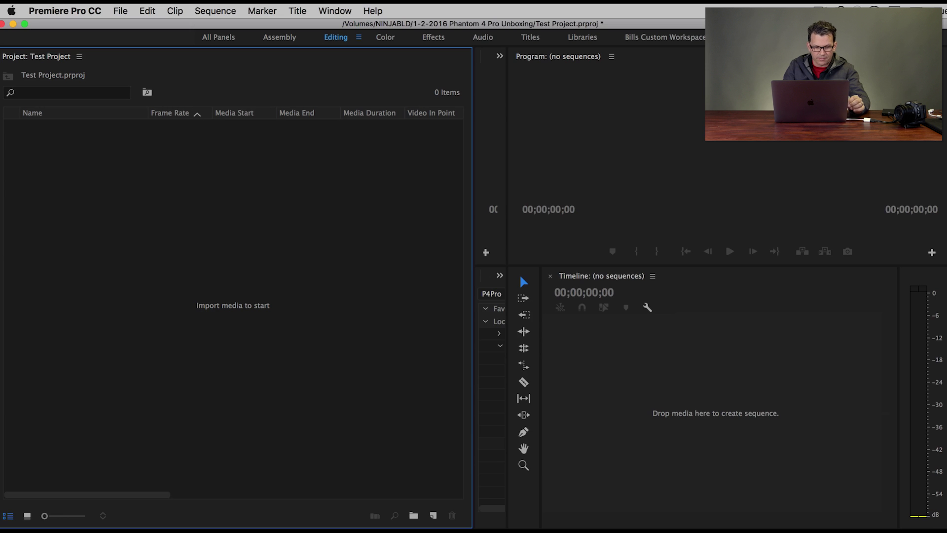
Step: Switch to Finder and create folders named DRONE FOOTAGE and IMAGES inside the Phantom 4 Pro Unboxing folder
key(super+Tab)
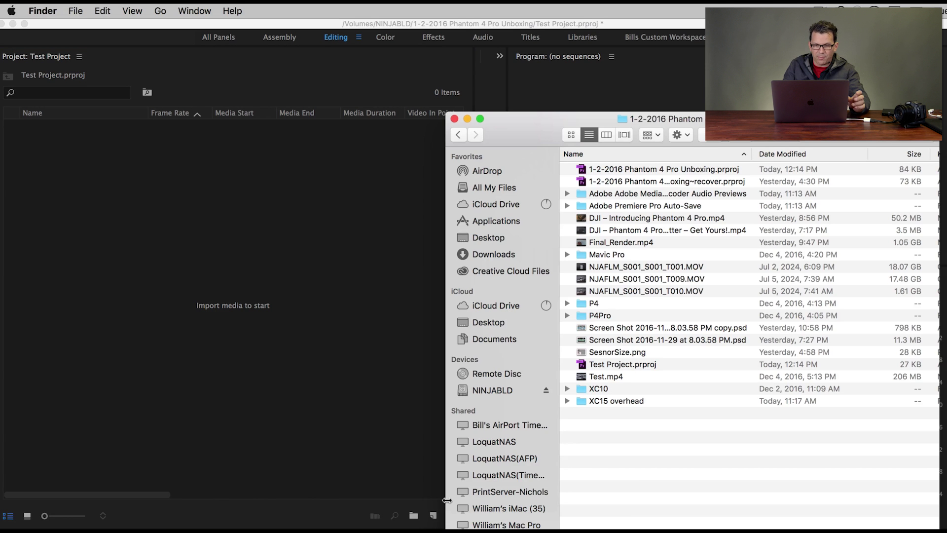
right_click(623, 472)
click(636, 474)
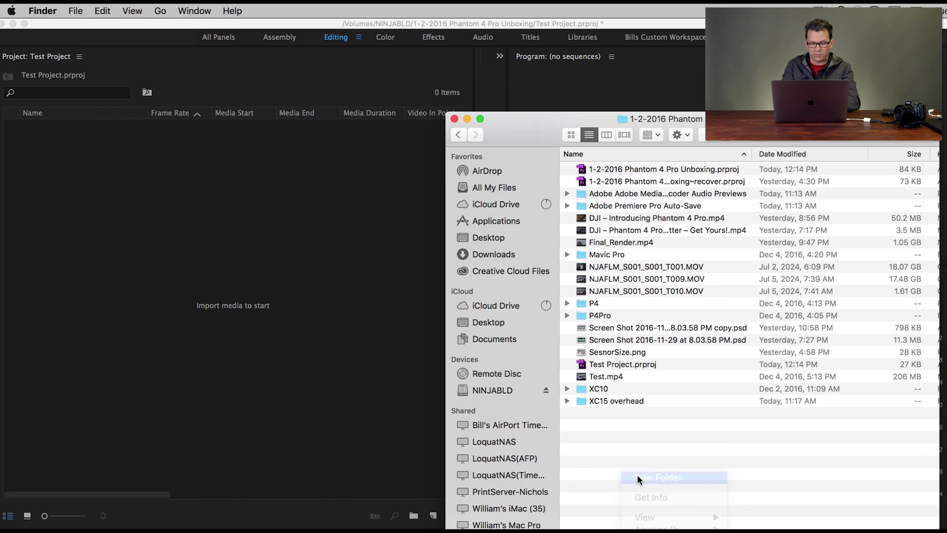
text(DRONE FOOTAGE)
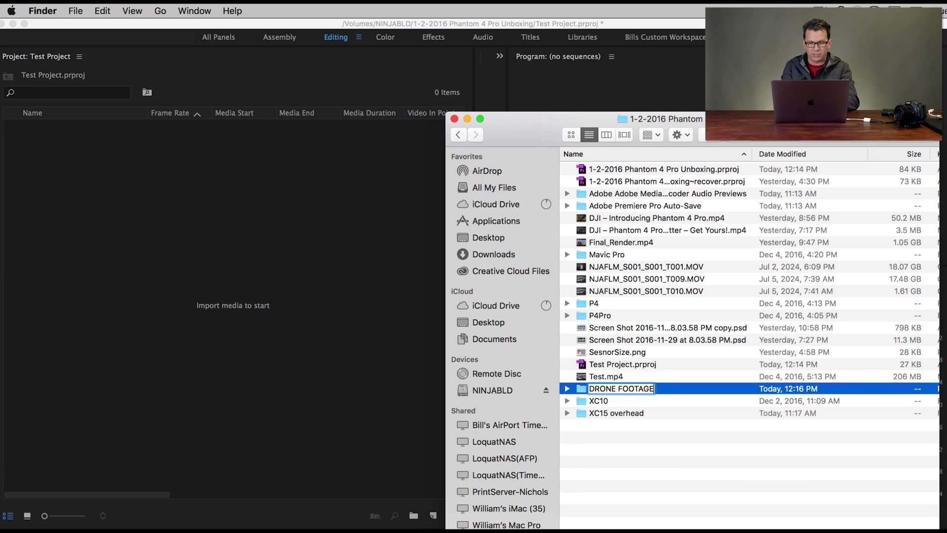
key(Return)
key(shift+super+n)
key(Return)
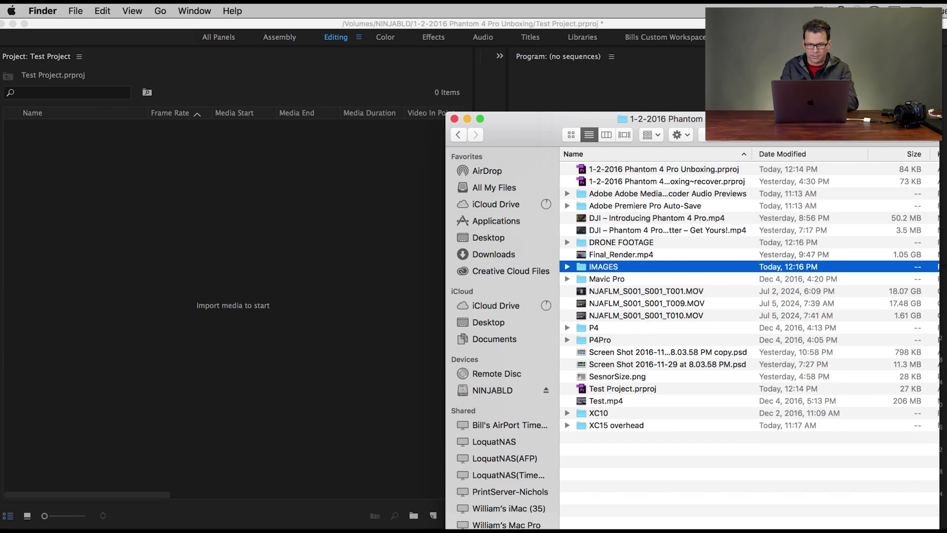
Step: Create folders named TITLES and A CAMERA alongside the source files in the Phantom 4 Pro Unboxing folder
key(super+shift+n)
text(TITLES)
key(Return)
key(super+shift+n)
text(A CAMERA)
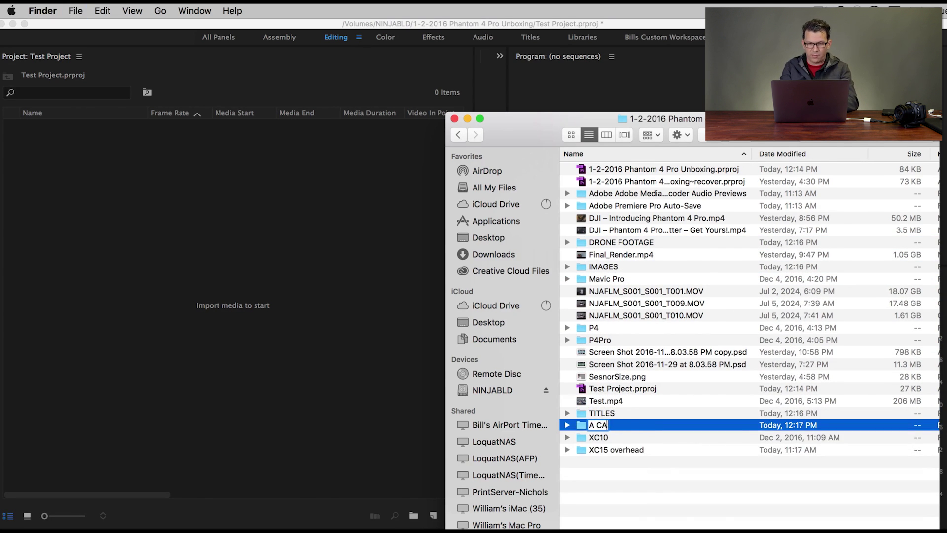
key(Return)
Step: Create two more folders named EXTERNAL B ROLL and B ROLL CAMERAS in the Phantom 4 Pro Unboxing folder
key(super+shift+n)
text(EXTERNAL B ROLL)
key(Return)
key(super+shift+n)
text(B ROLL CAMERAS)
key(Return)
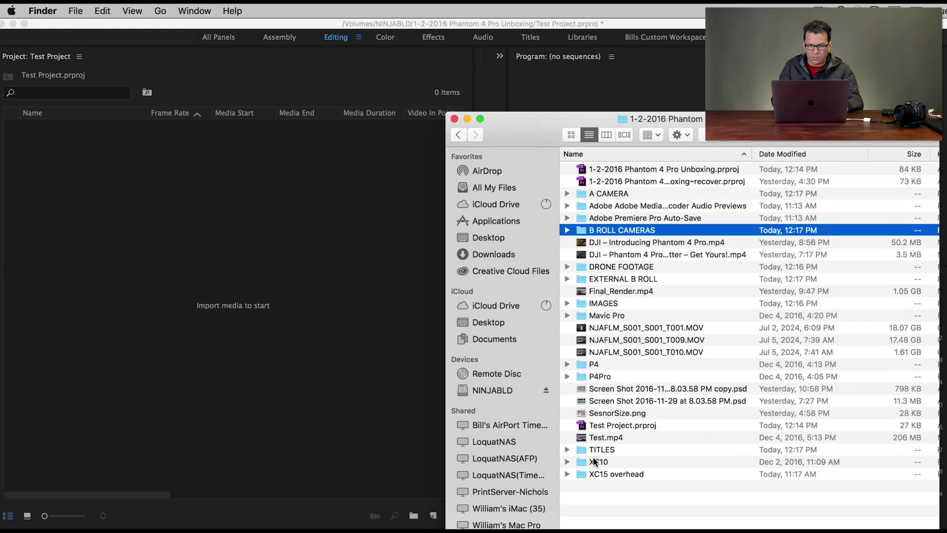
Step: Move the XC10 and XC15 overhead folders into the B ROLL CAMERAS folder
click(596, 465)
shift+click(598, 474)
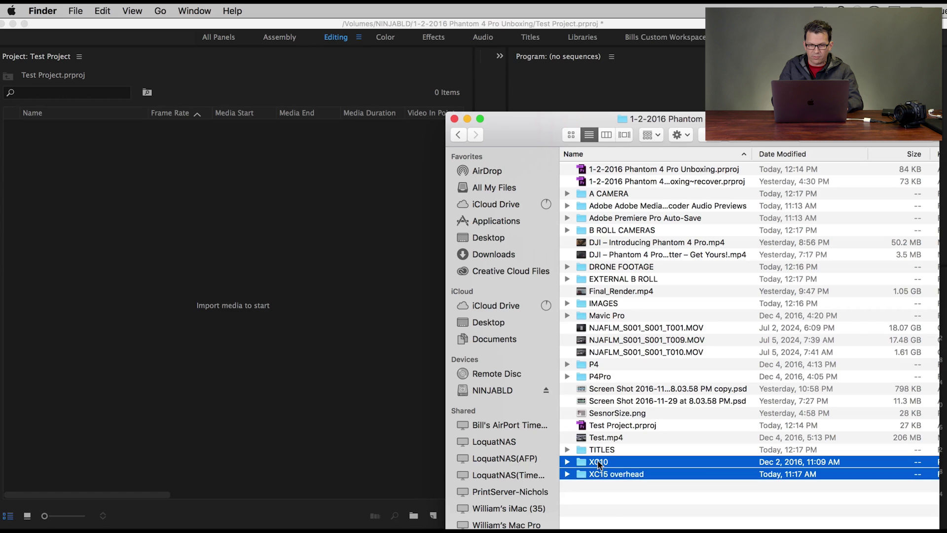
drag(598, 464, 606, 226)
Step: Move the two DJI promotional .mp4 files into the EXTERNAL B ROLL folder
click(614, 241)
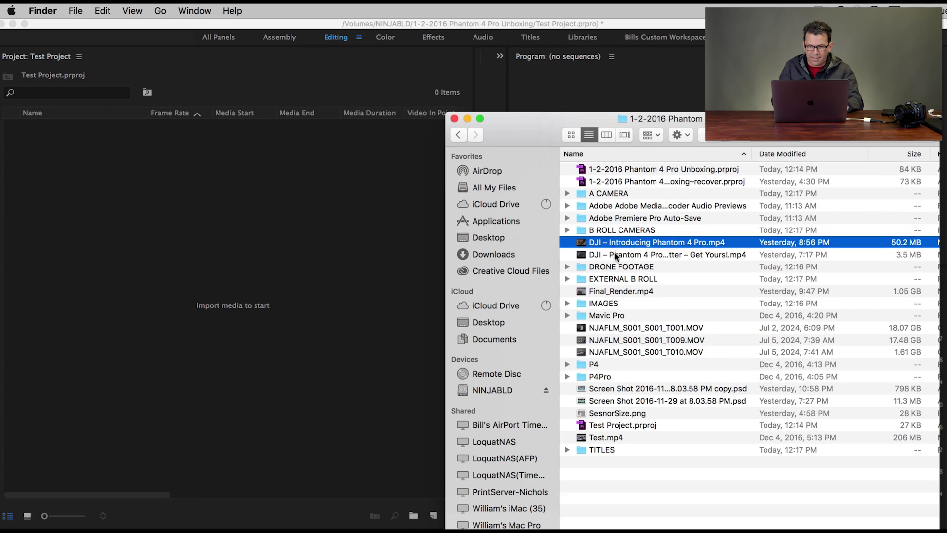
shift+click(615, 254)
drag(615, 254, 612, 278)
Step: Move the Mavic Pro, P4 and P4Pro folders into the DRONE FOOTAGE folder
click(605, 292)
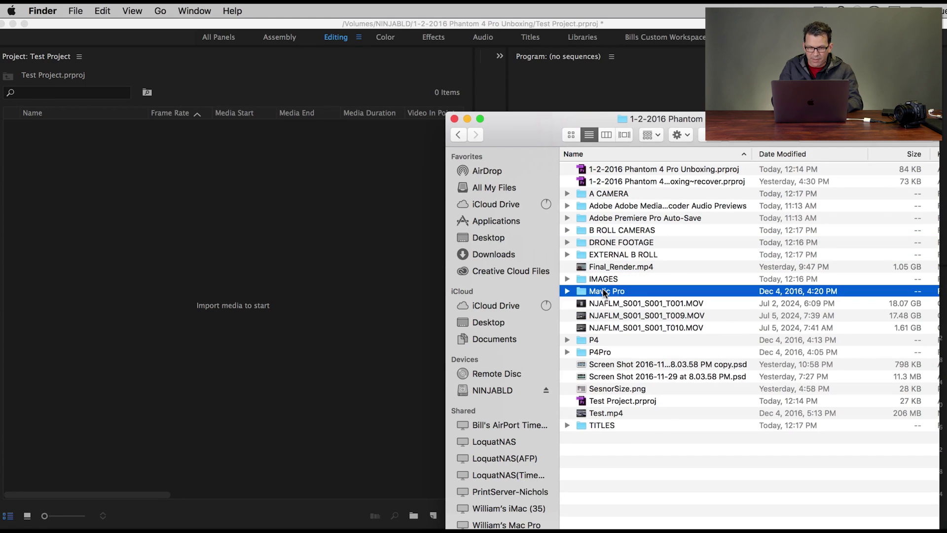
super+click(597, 340)
super+click(598, 351)
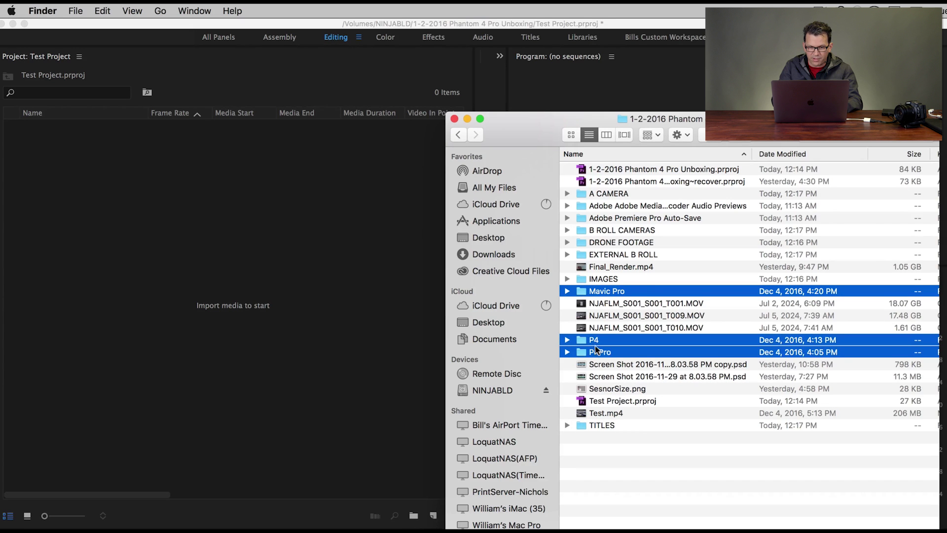
drag(601, 290, 600, 241)
Step: Move the three NJAFLM_S001 .MOV clips, T001, T009 and T010, into the A CAMERA folder
click(609, 287)
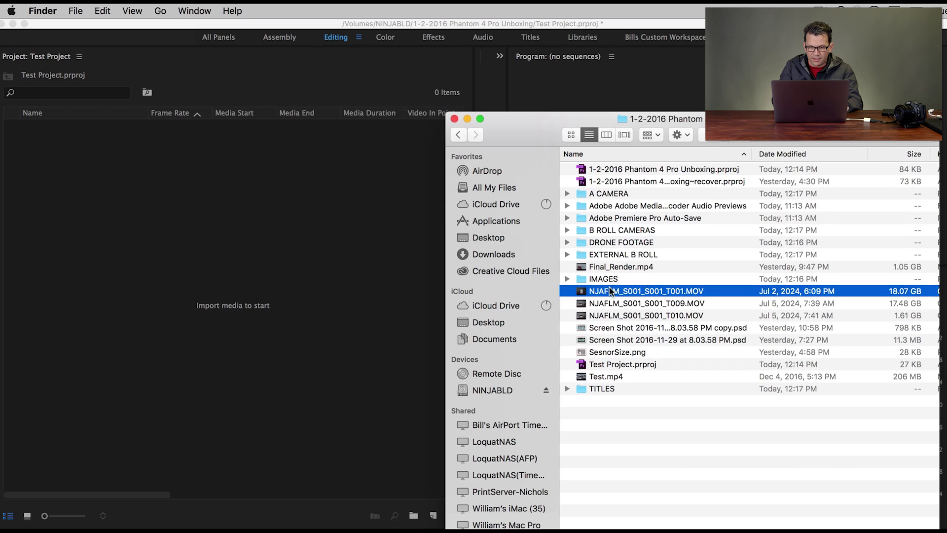
shift+click(610, 316)
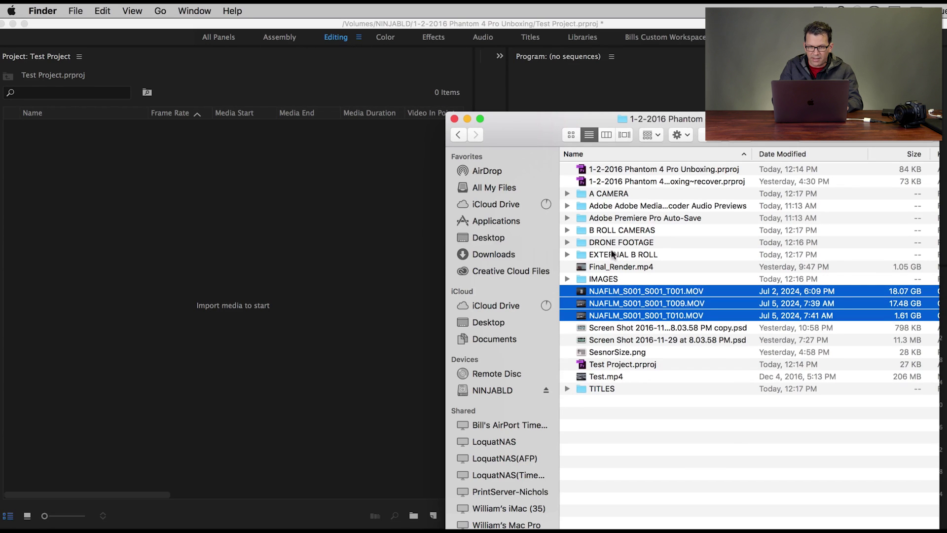
drag(601, 289, 603, 194)
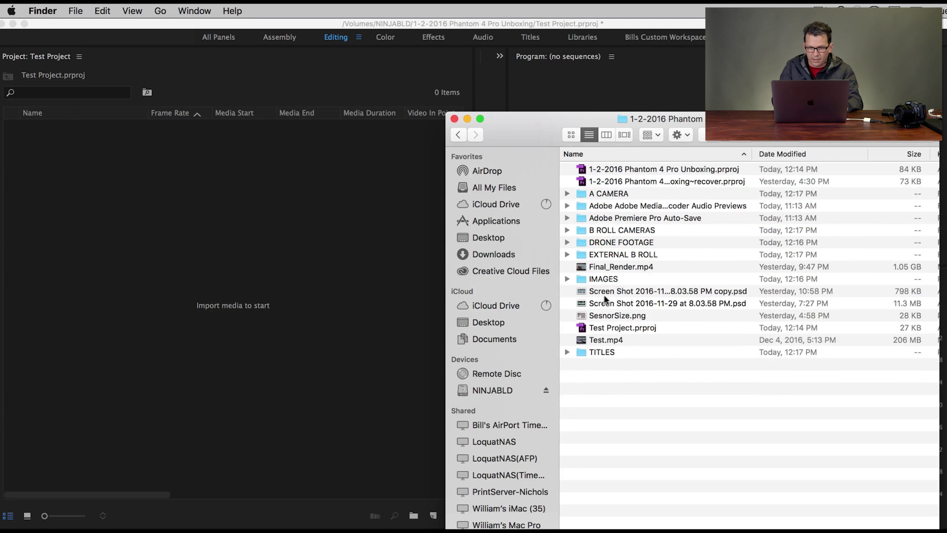
Step: Move the two Screen Shot .psd files and SesnorSize.png into the IMAGES folder
click(620, 291)
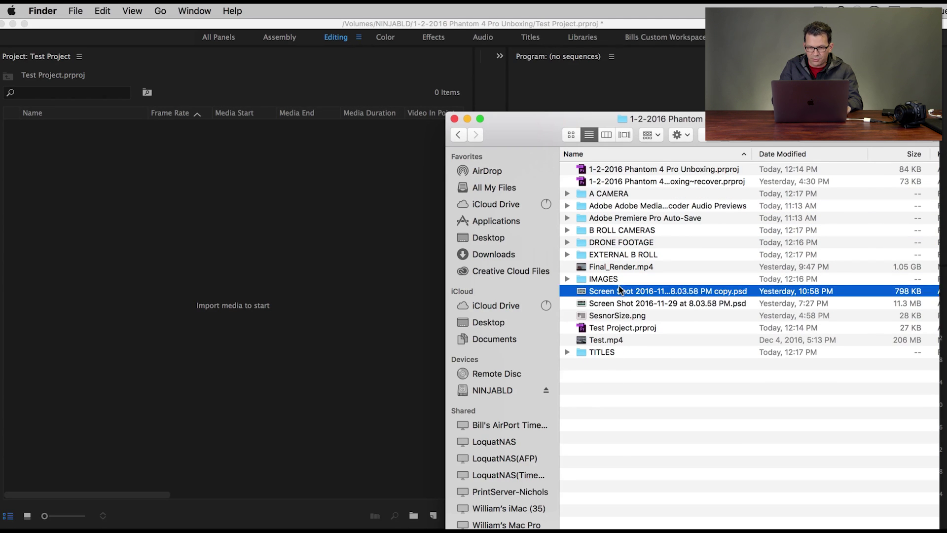
shift+click(621, 303)
drag(620, 296, 614, 279)
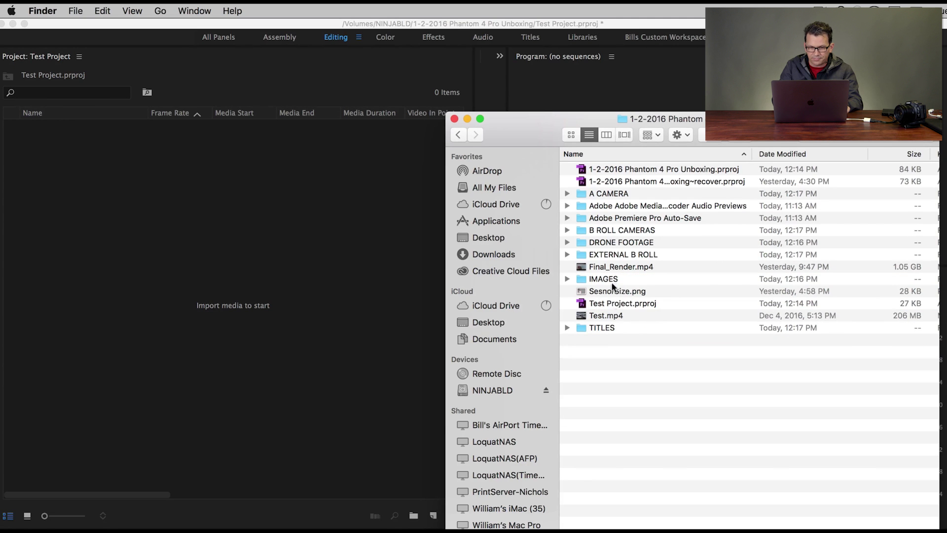
click(612, 318)
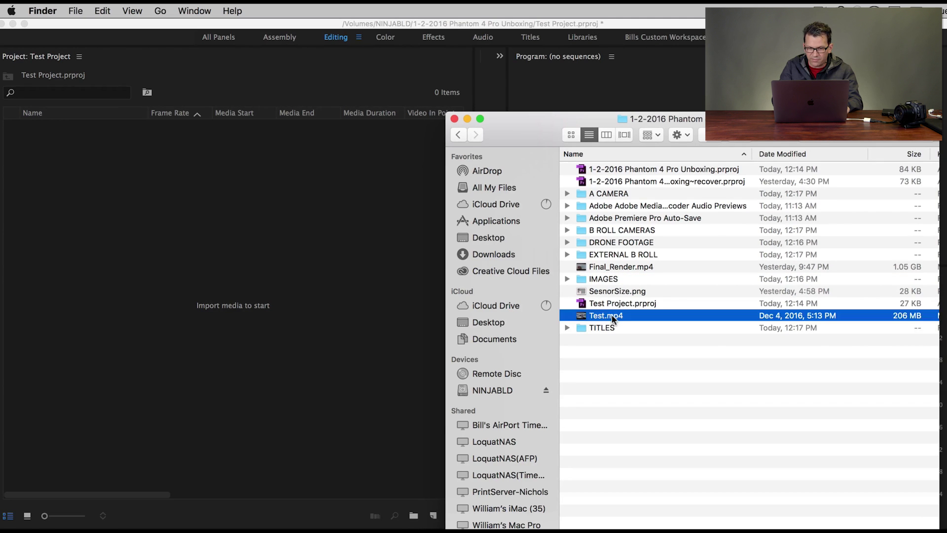
click(616, 290)
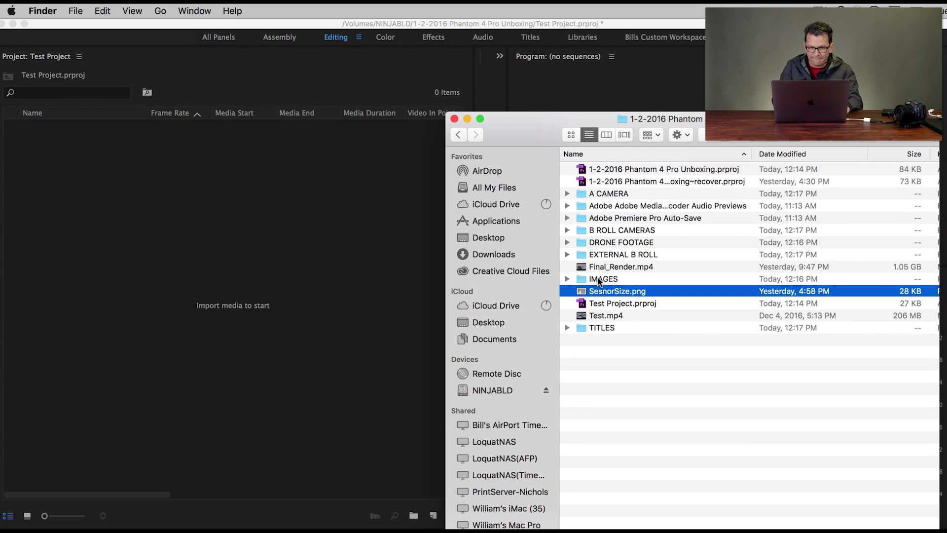
click(618, 341)
drag(608, 288, 606, 278)
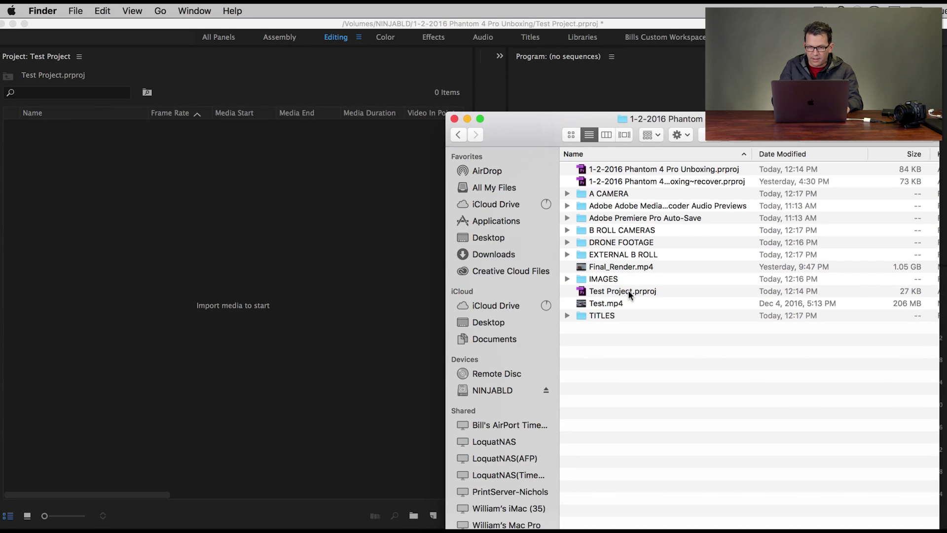
Step: Expand the DRONE FOOTAGE folder, then move the untitled folder to the Trash and collapse the expanded contents
click(632, 266)
click(626, 349)
click(563, 240)
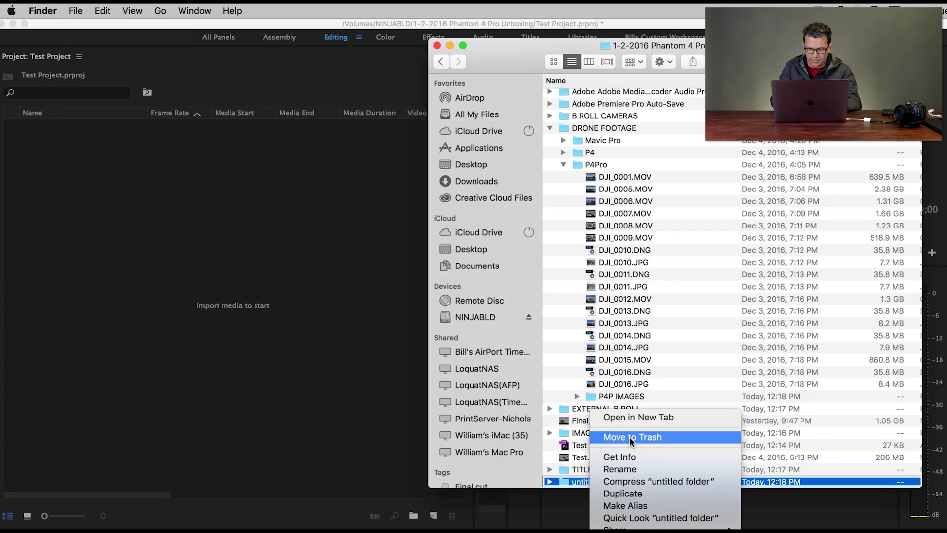
click(629, 437)
click(550, 140)
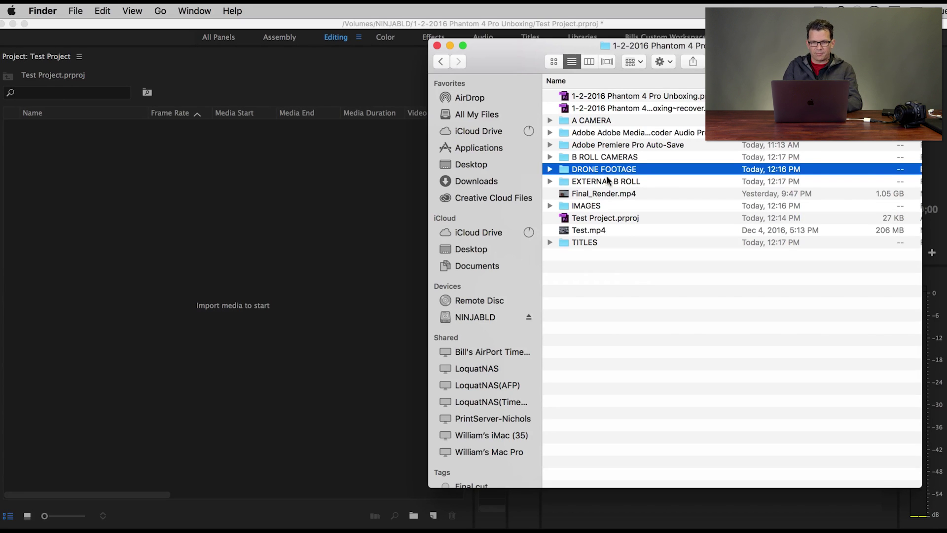
Step: Import the A CAMERA, B ROLL CAMERAS, DRONE FOOTAGE, EXTERNAL B ROLL, IMAGES and TITLES folders into the empty Test Project
click(593, 121)
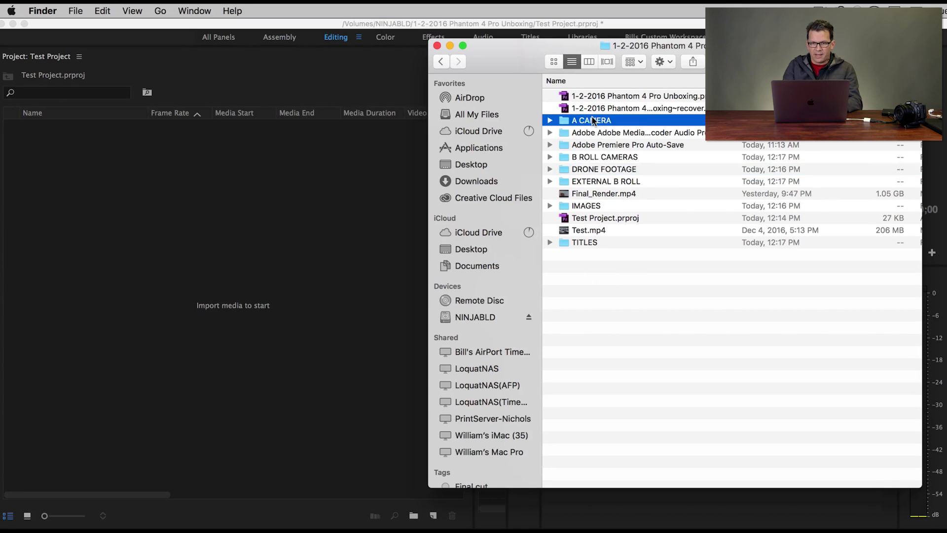
super+click(596, 156)
super+click(596, 169)
super+click(598, 180)
super+click(594, 205)
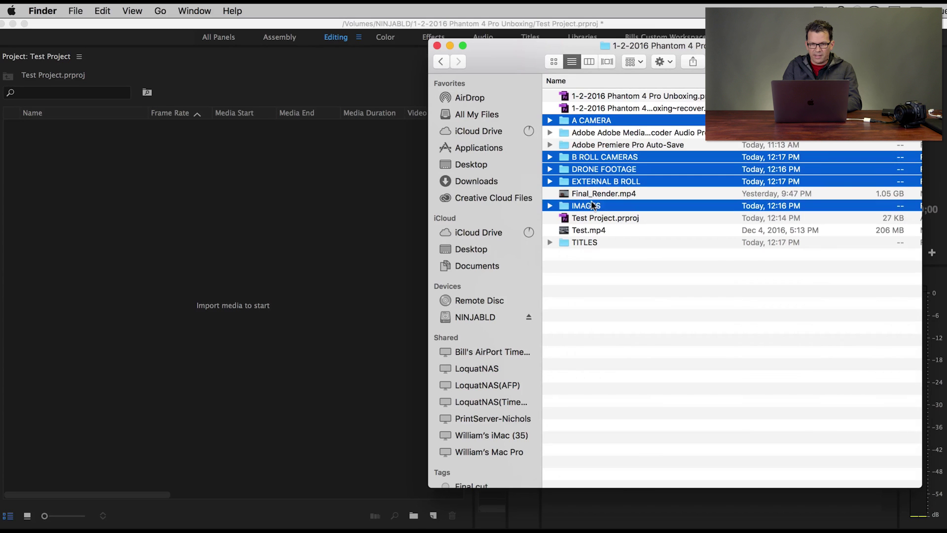
super+click(593, 242)
drag(595, 171, 302, 250)
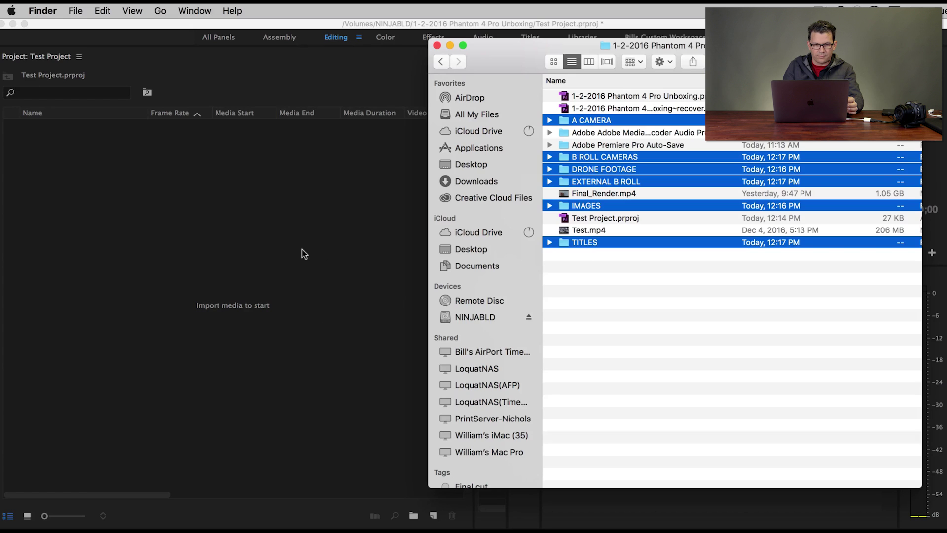